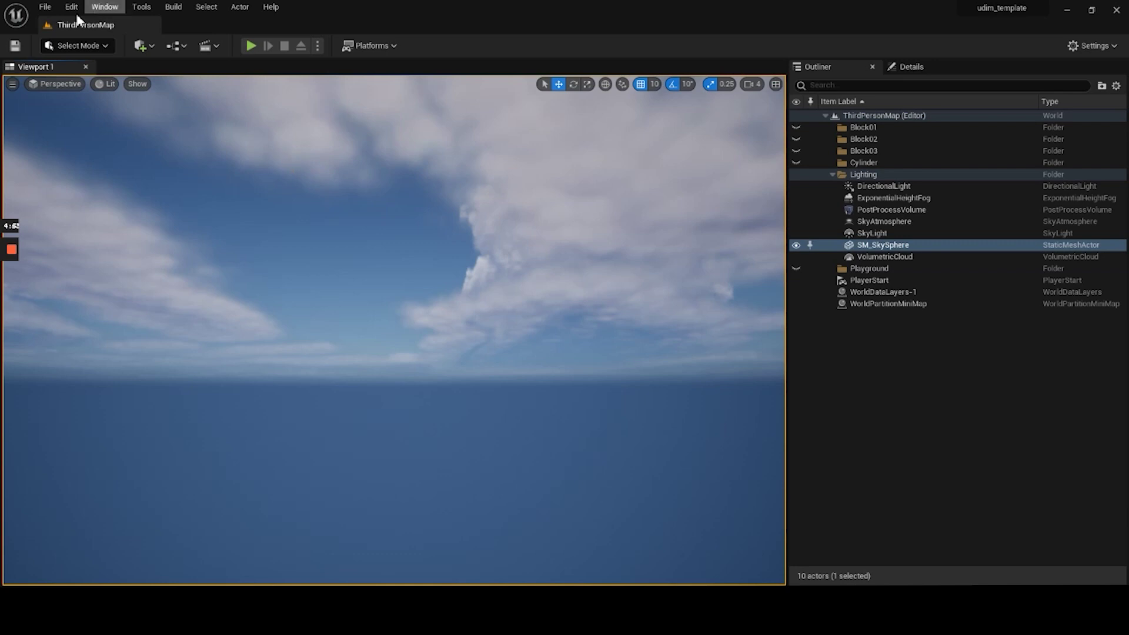
Step: Filter Project Settings for 'Virtual' and enable virtual texture support, lightmaps and anisotropic filtering
left_click(69, 8)
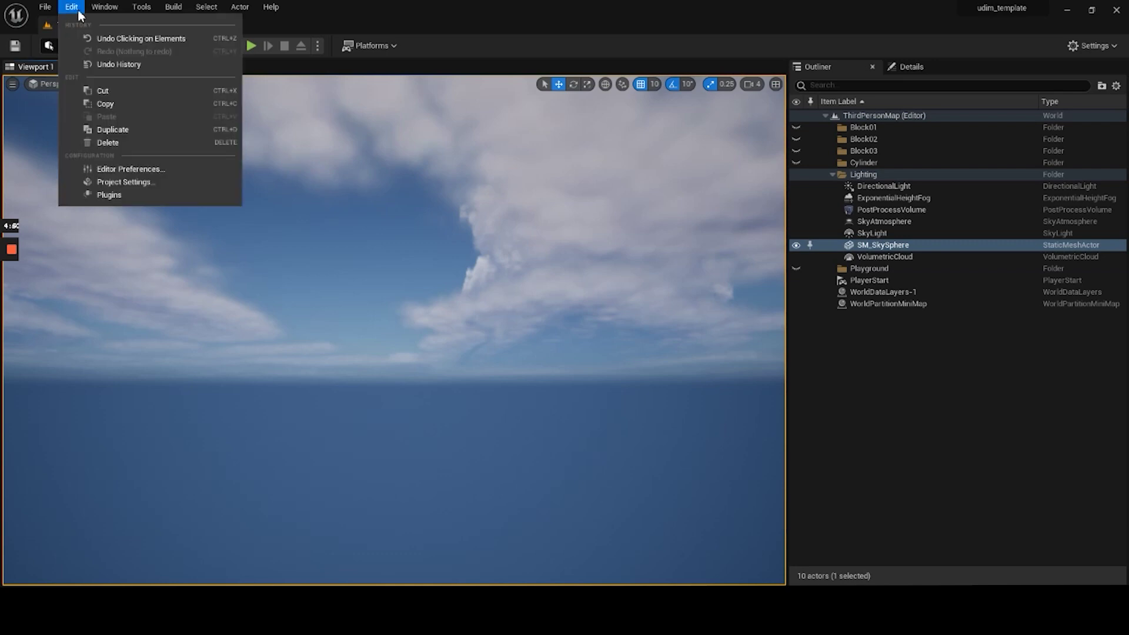
left_click(134, 183)
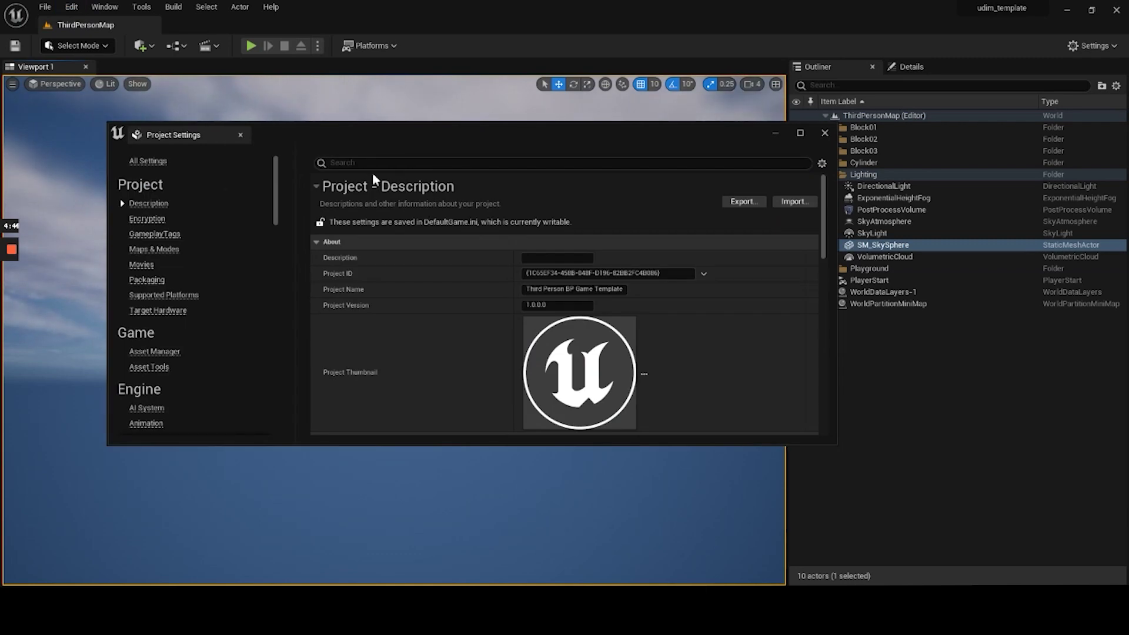
left_click(368, 164)
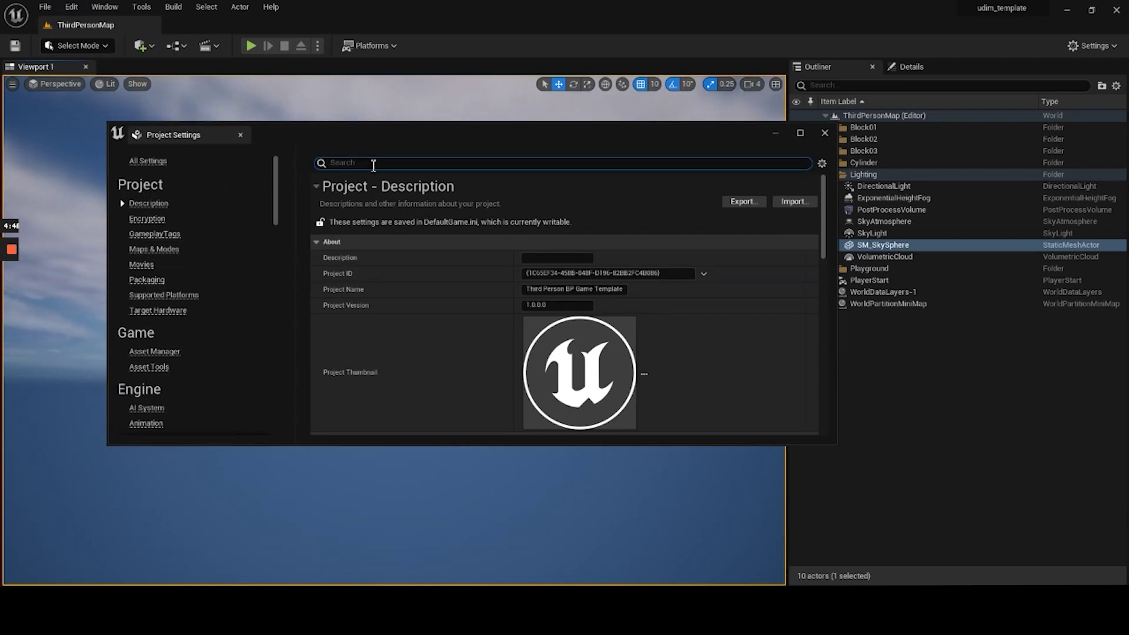
type("Virtual")
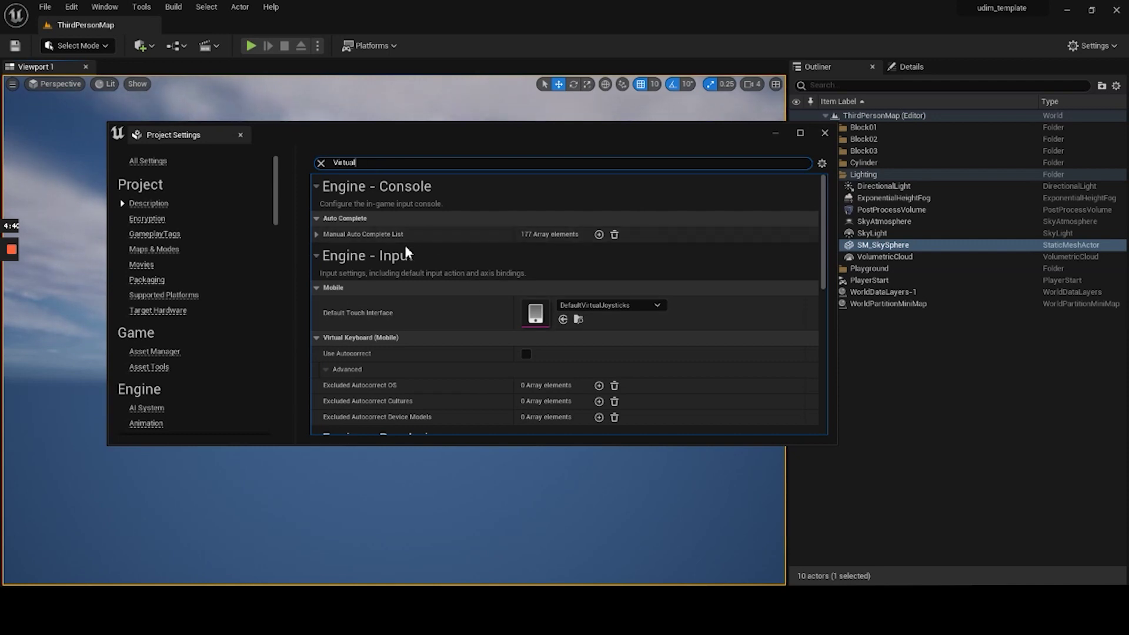
scroll(403, 253, "down", 2)
scroll(404, 254, "down", 5)
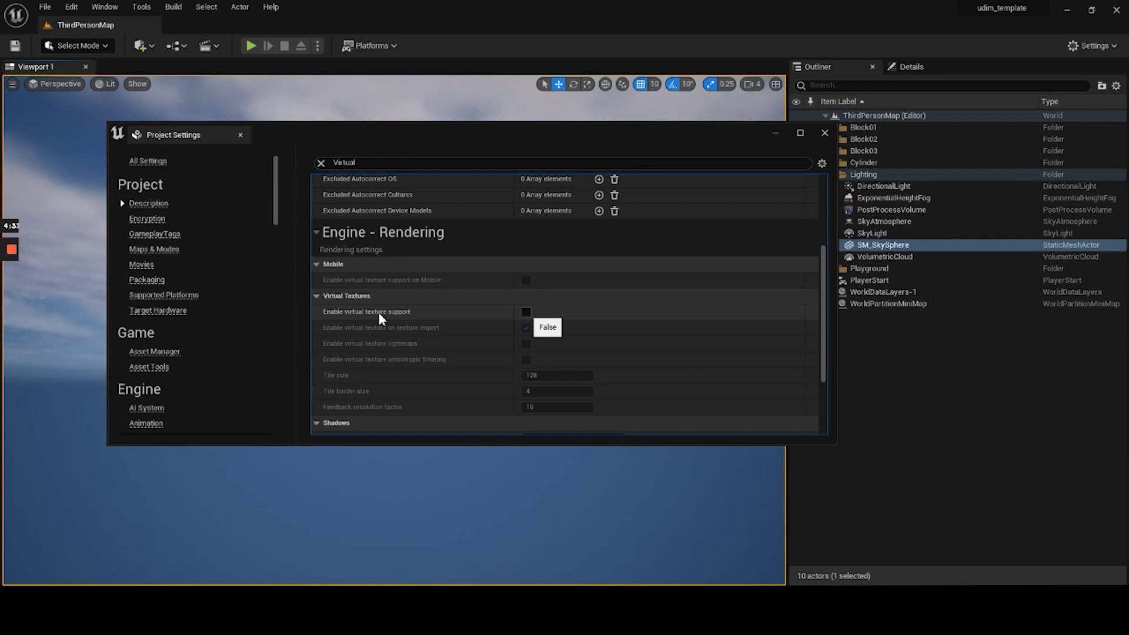
left_click(526, 312)
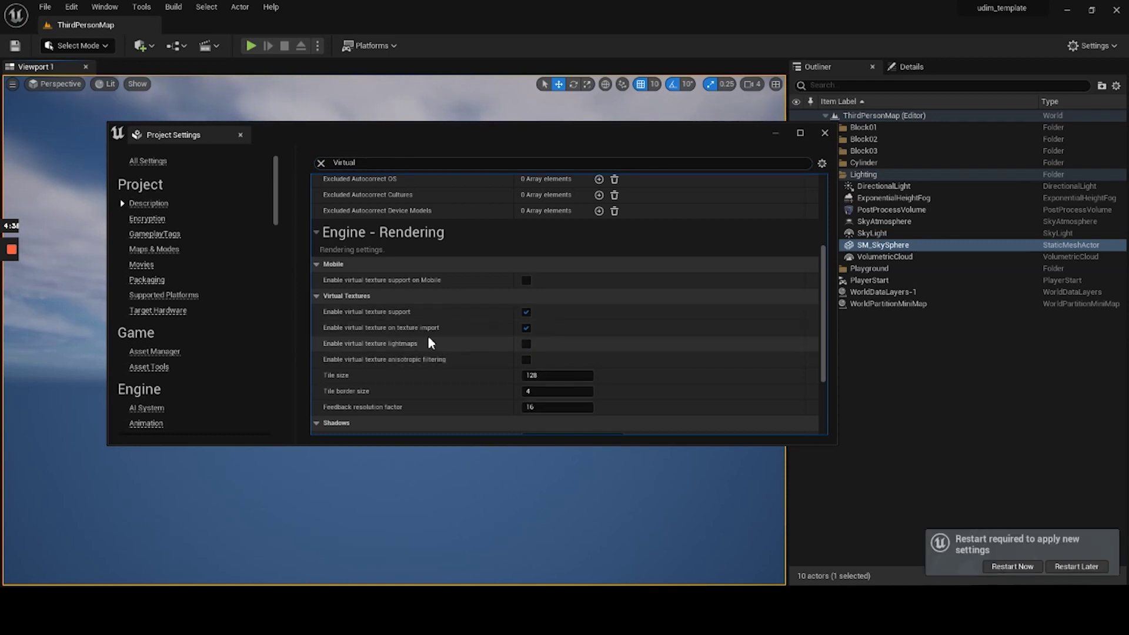
left_click(526, 343)
left_click(526, 360)
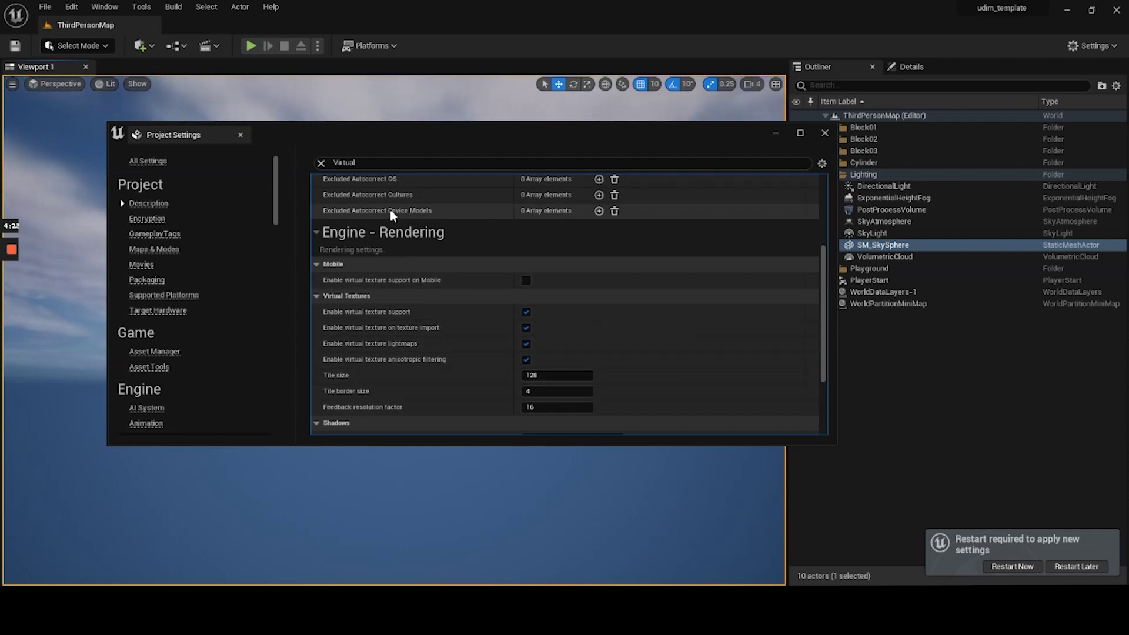
left_click(383, 162)
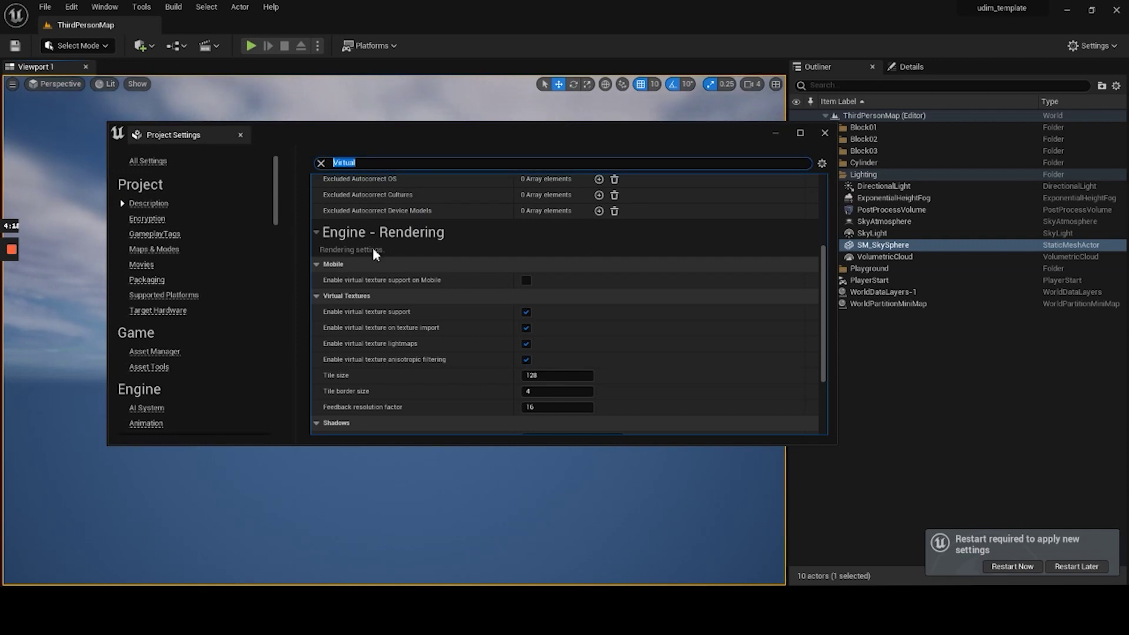
Step: Search 'raytracing' and enable hardware ray tracing with skin cache, ray traced shadows, skylight and texture LOD
type("ray")
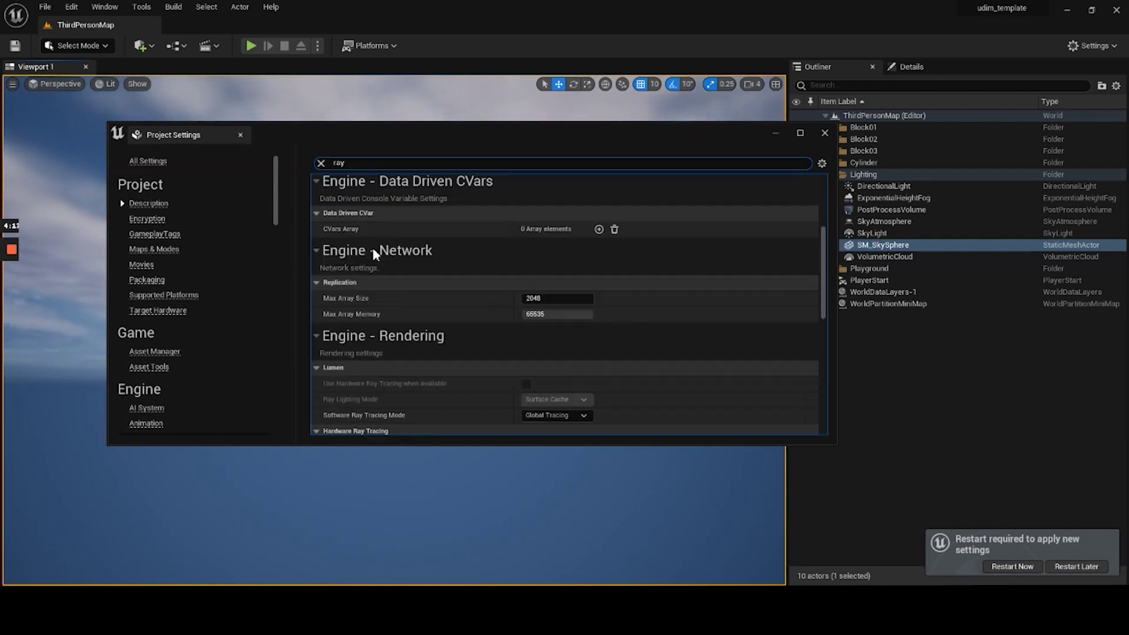
type("tracing")
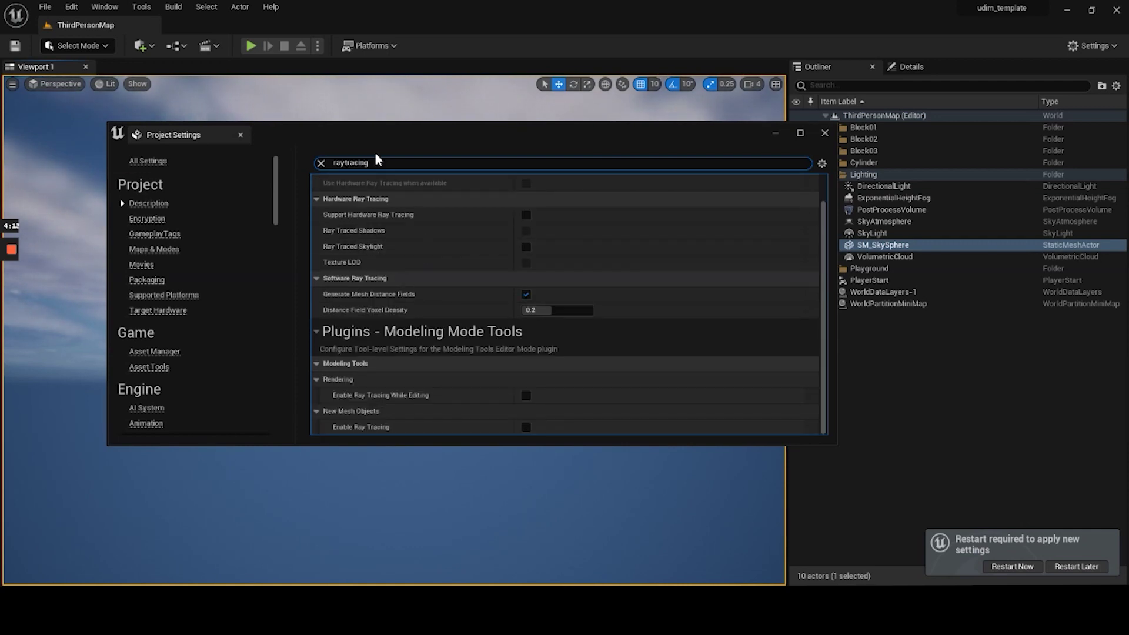
left_click(526, 214)
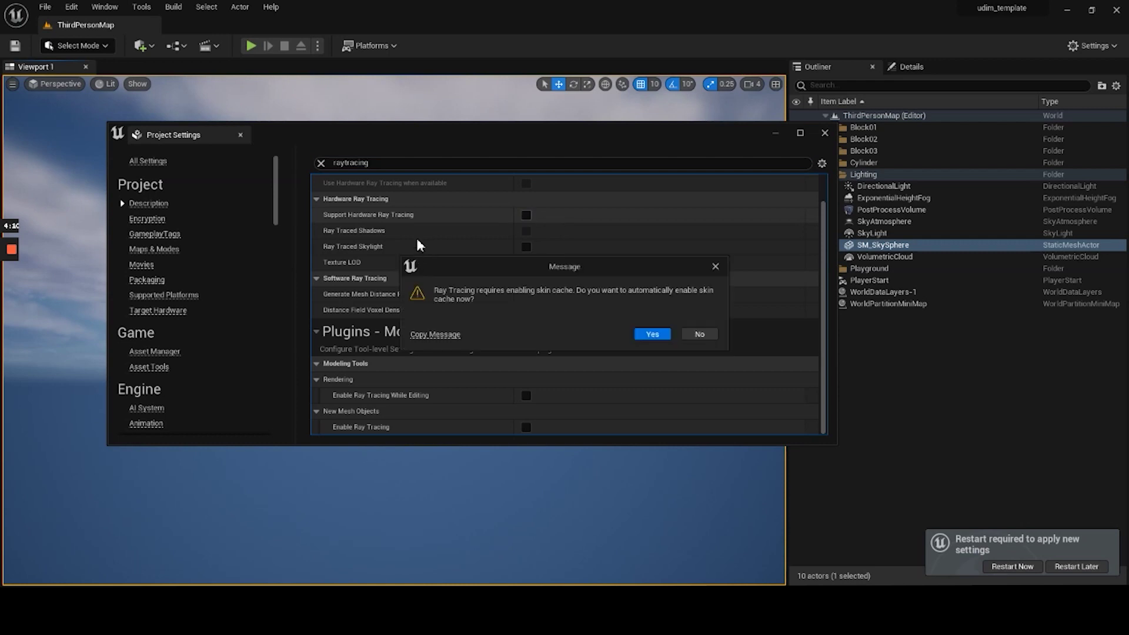
left_click(652, 334)
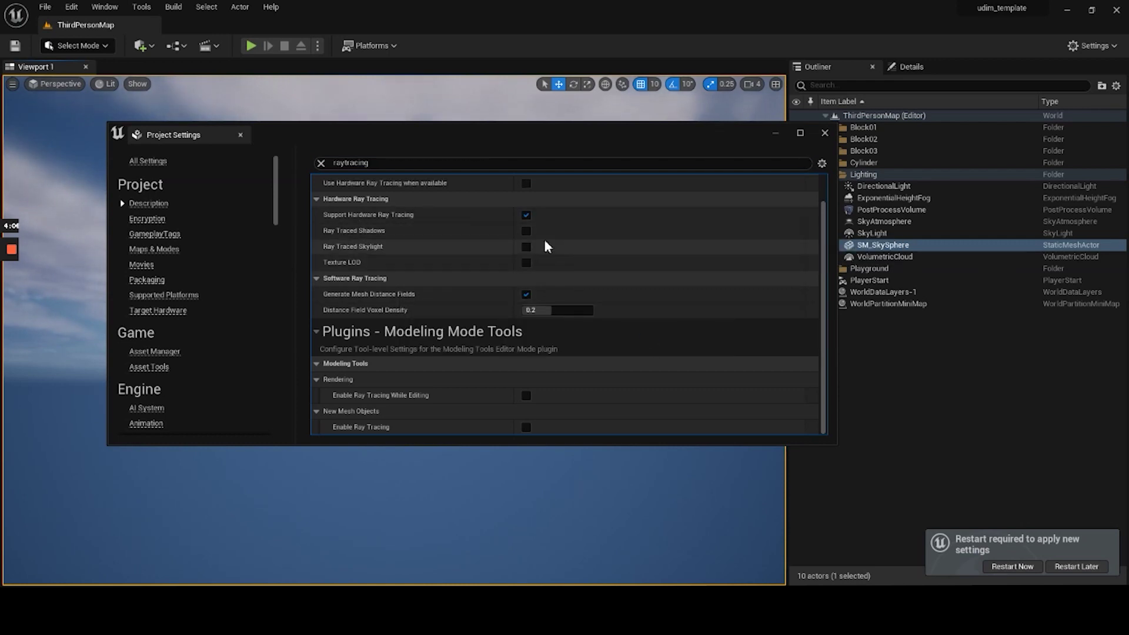
left_click(525, 230)
left_click(526, 247)
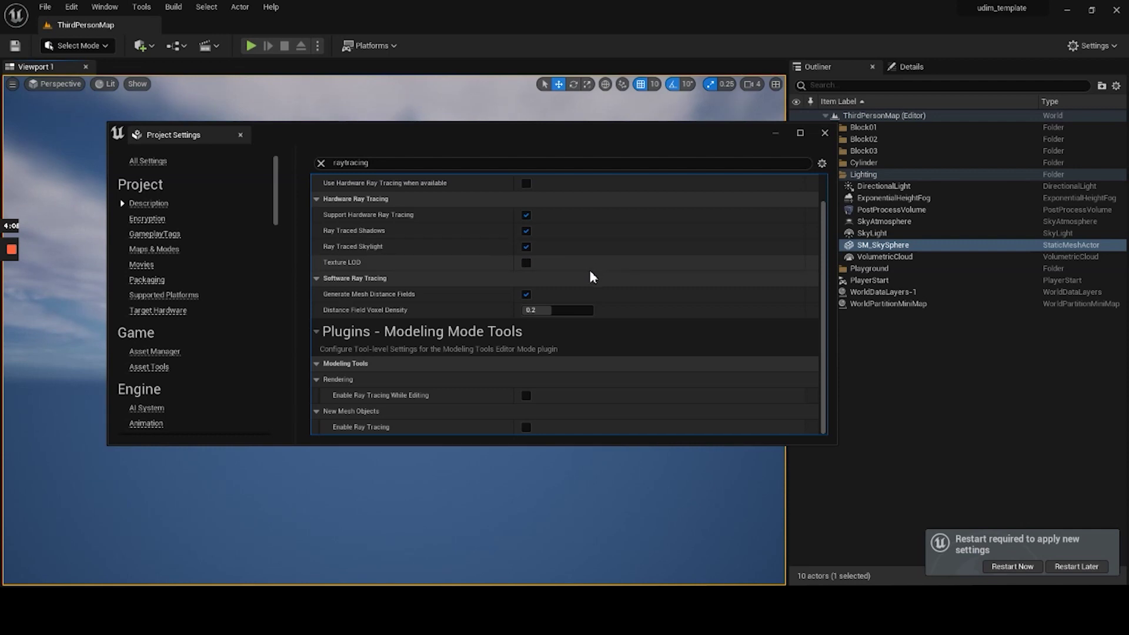
left_click(526, 263)
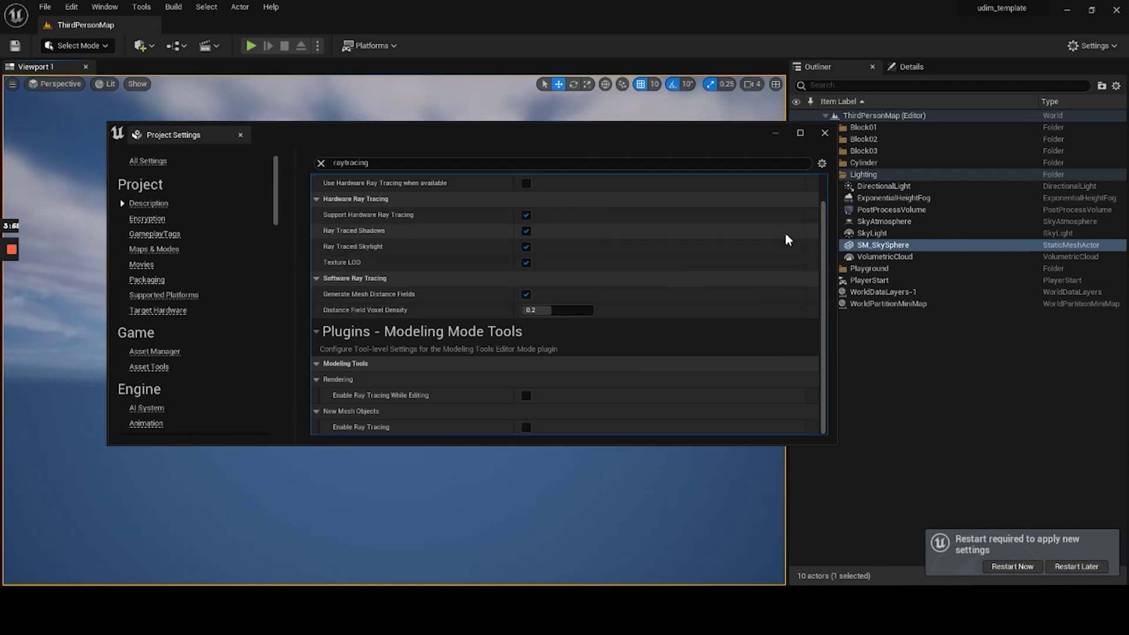
Step: Close Project Settings, enable the HDRIBackdrop plugin, and restart the editor
left_click(824, 134)
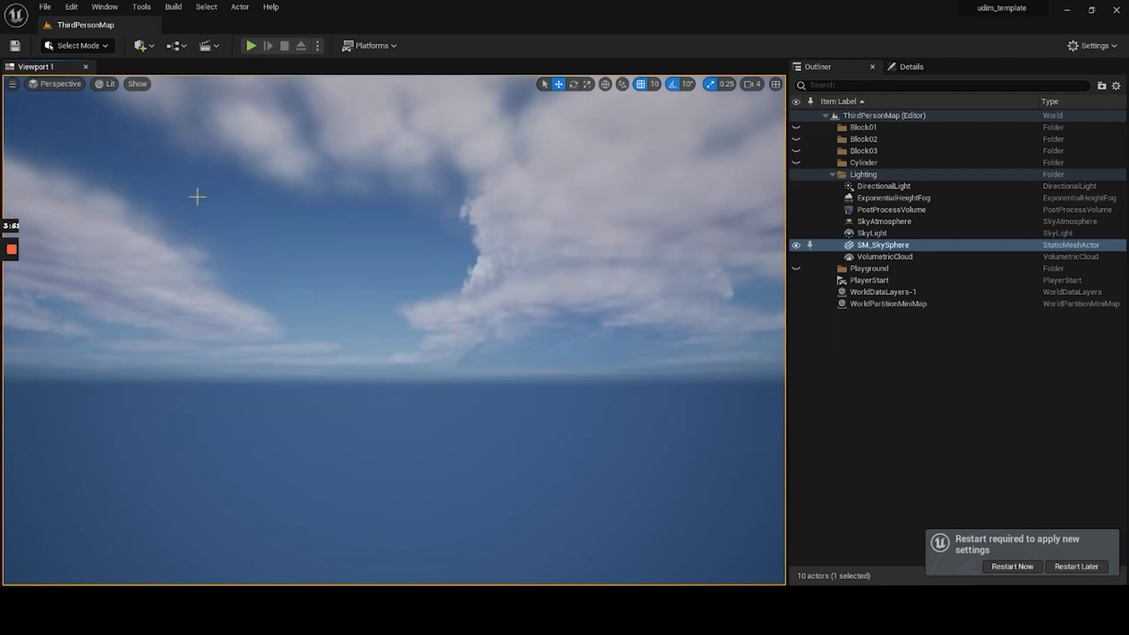
left_click(71, 7)
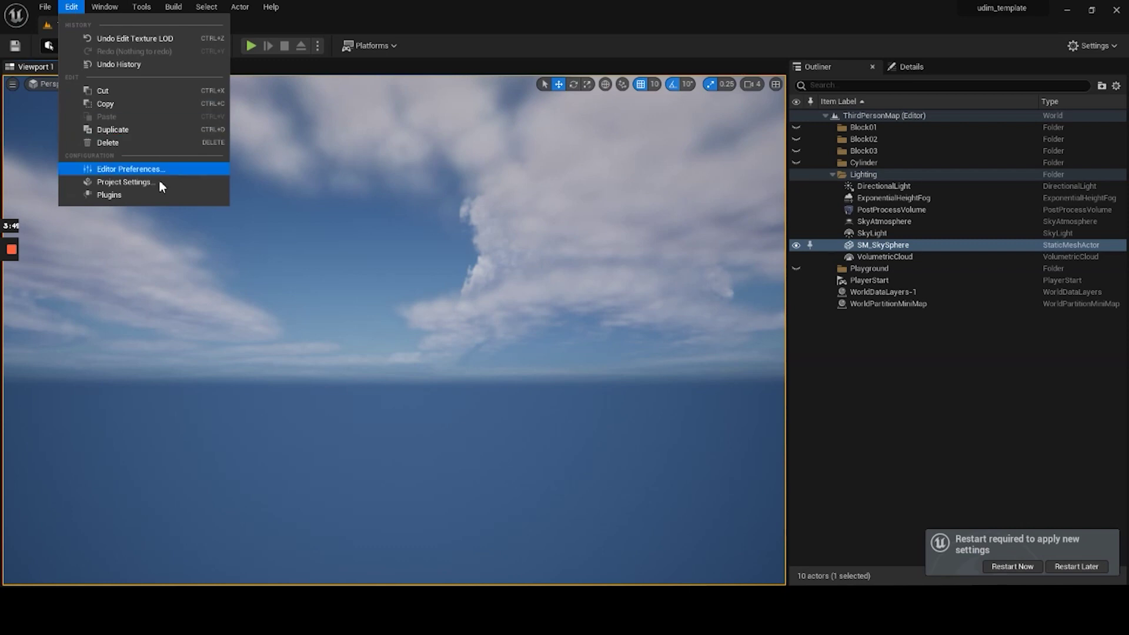
left_click(118, 199)
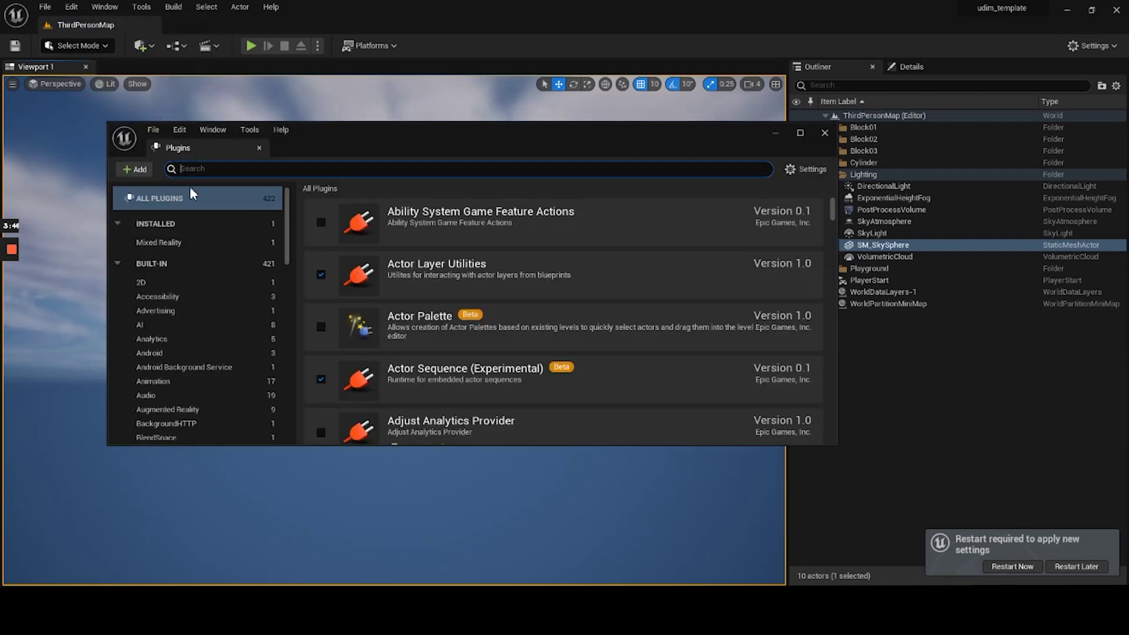
left_click(284, 168)
type("hdri")
left_click(321, 222)
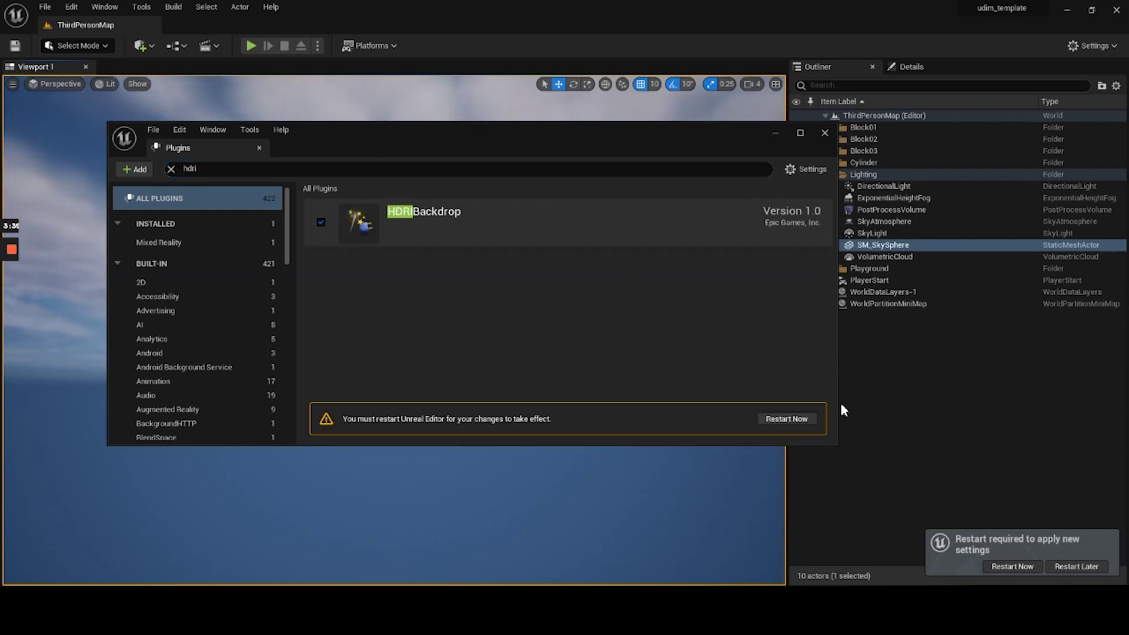
left_click(784, 418)
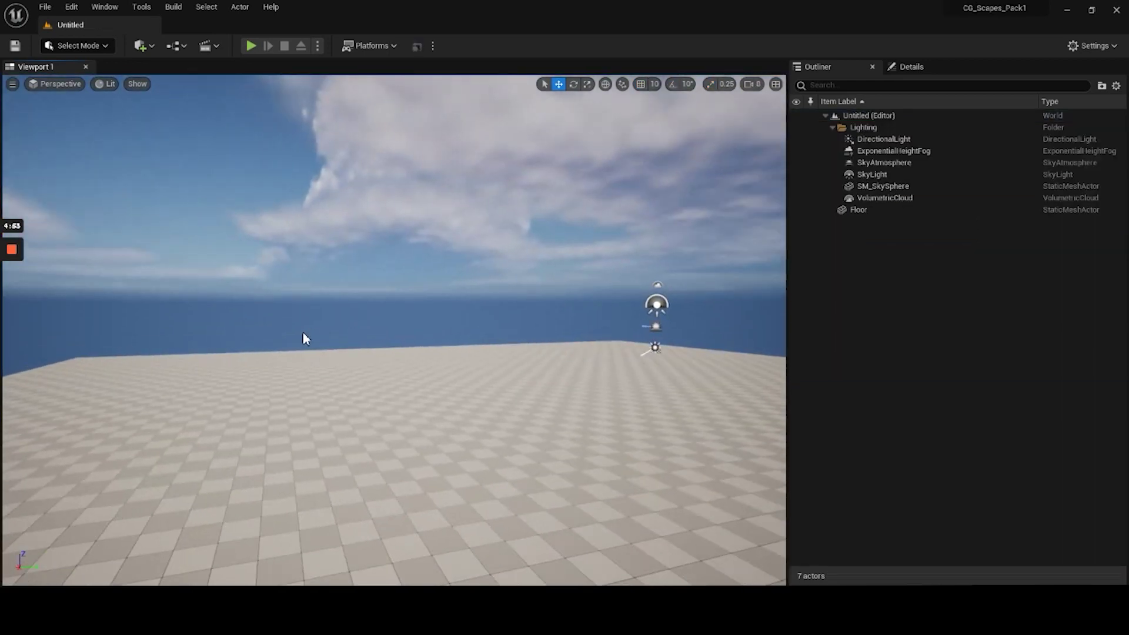
Step: Look around the untitled level to view the sky, floor and horizon
right_click_drag(302, 340, 294, 328)
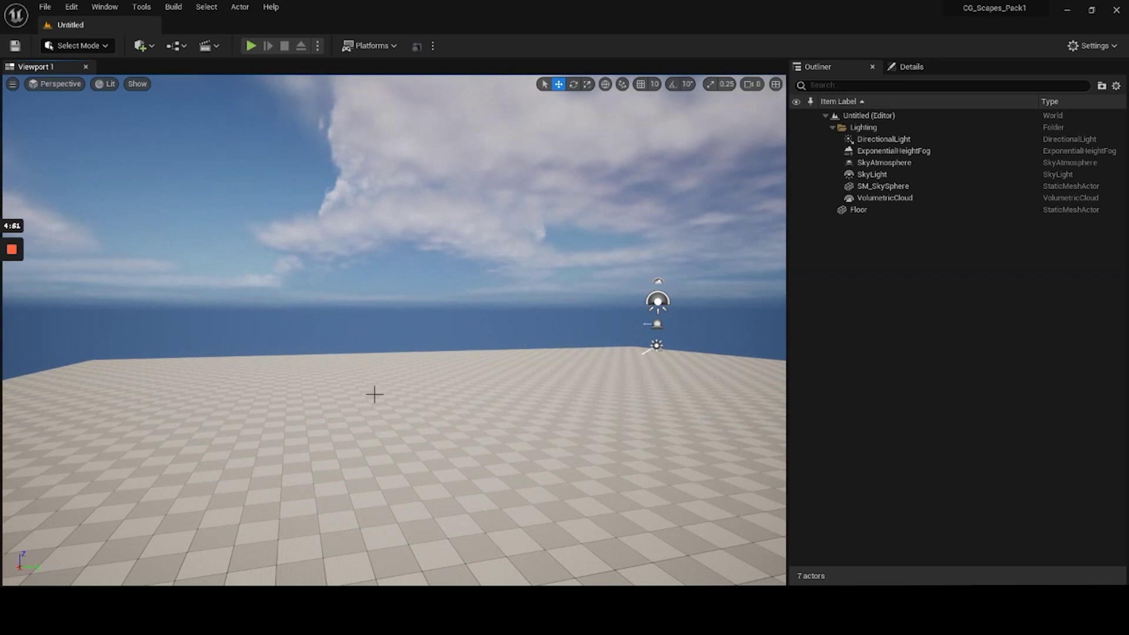
right_click_drag(355, 297, 362, 335)
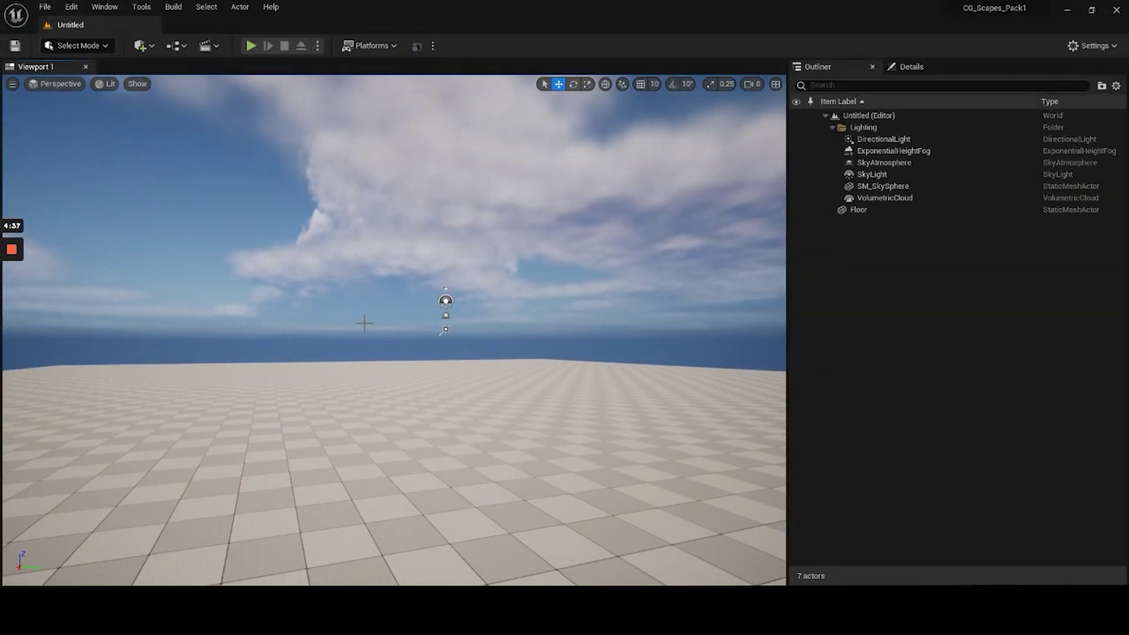
right_click_drag(272, 290, 327, 265)
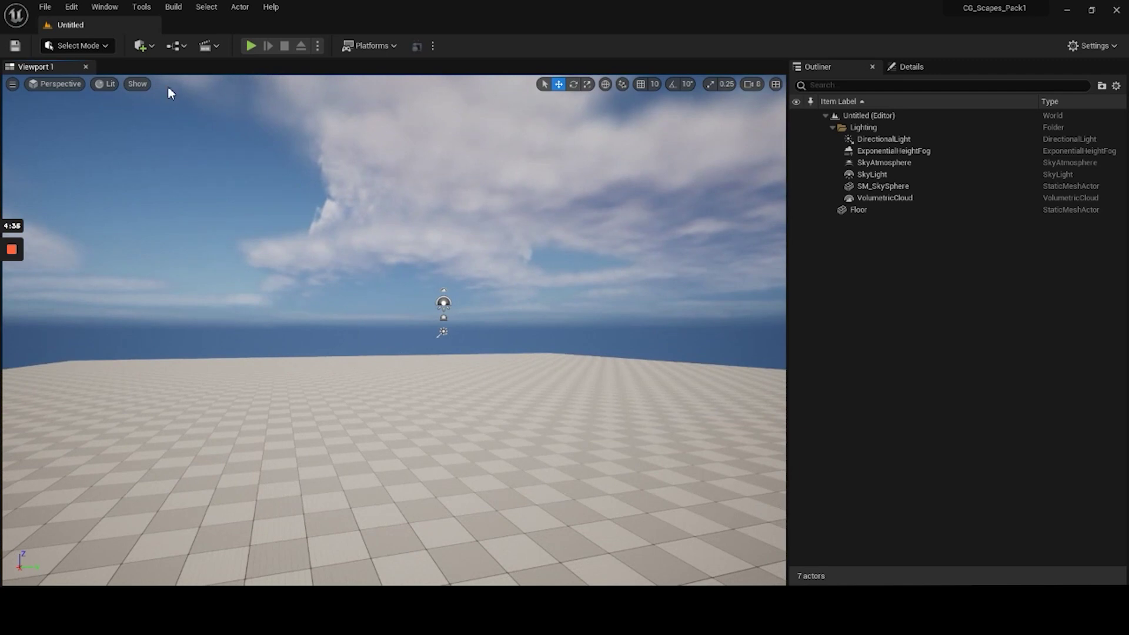
Step: Create a new folder named Canyon_A under the Content folder
key("ctrl+space")
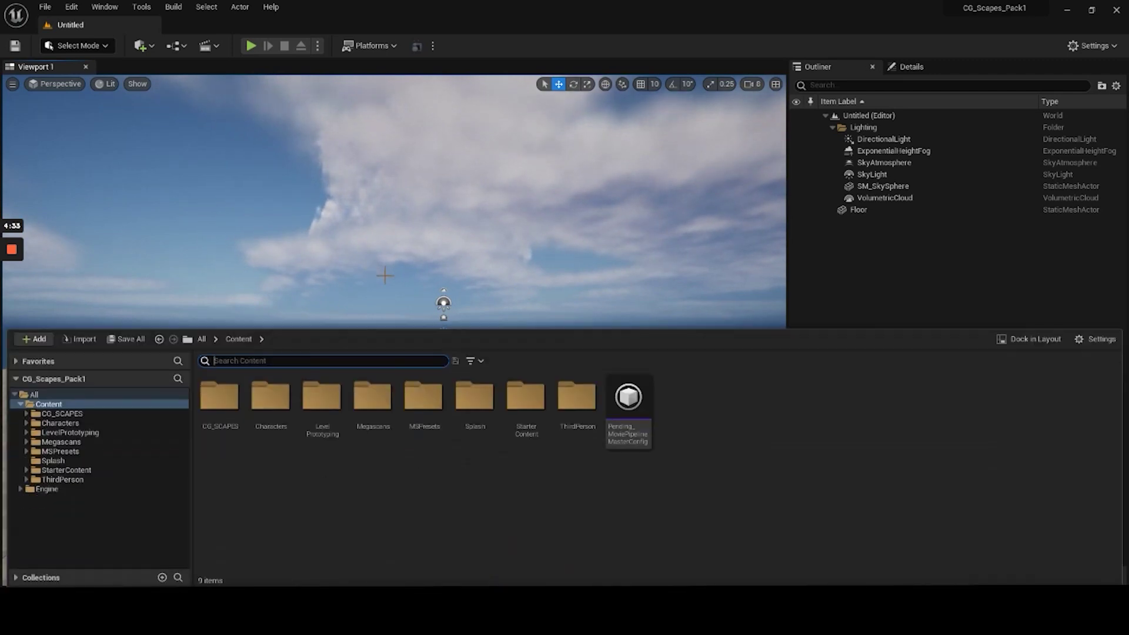
key("ctrl+space")
key("ctrl+space")
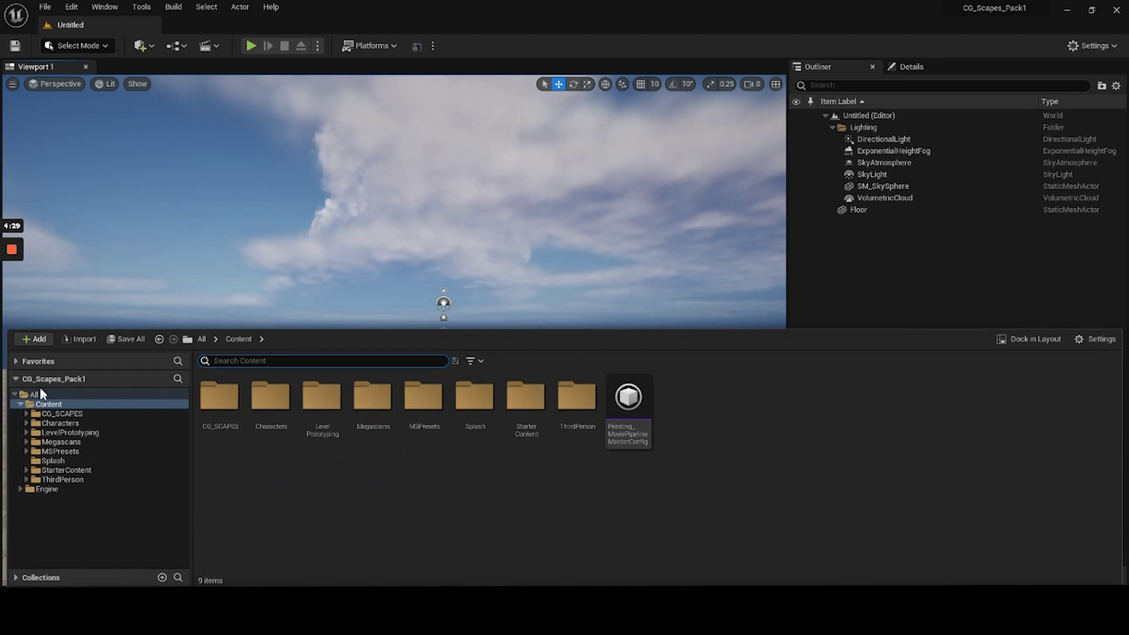
right_click(50, 514)
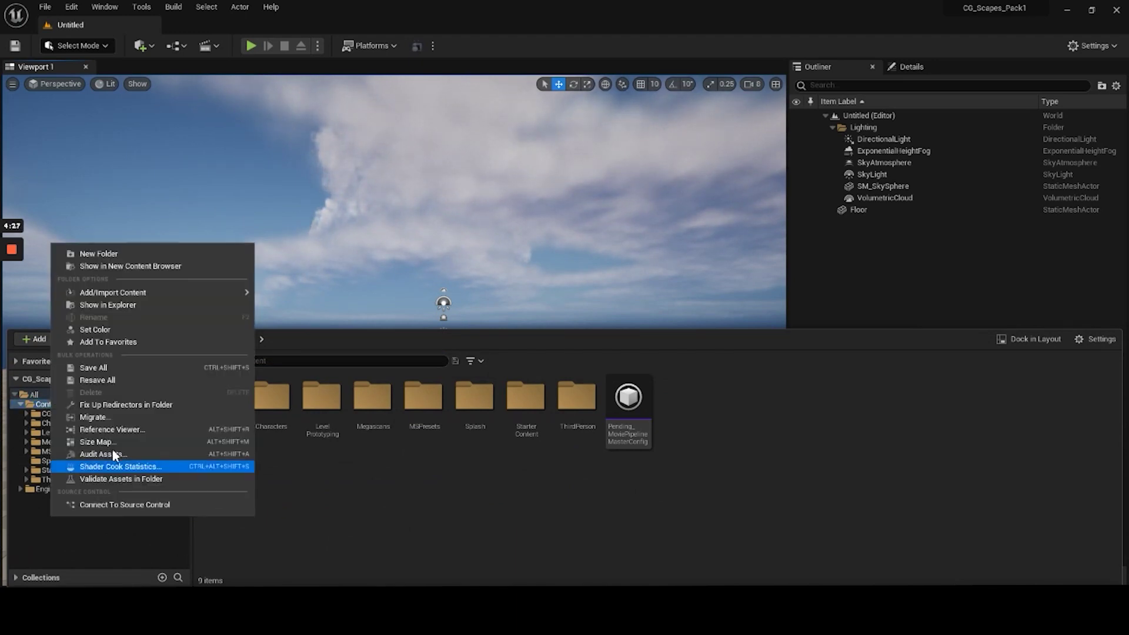
left_click(112, 253)
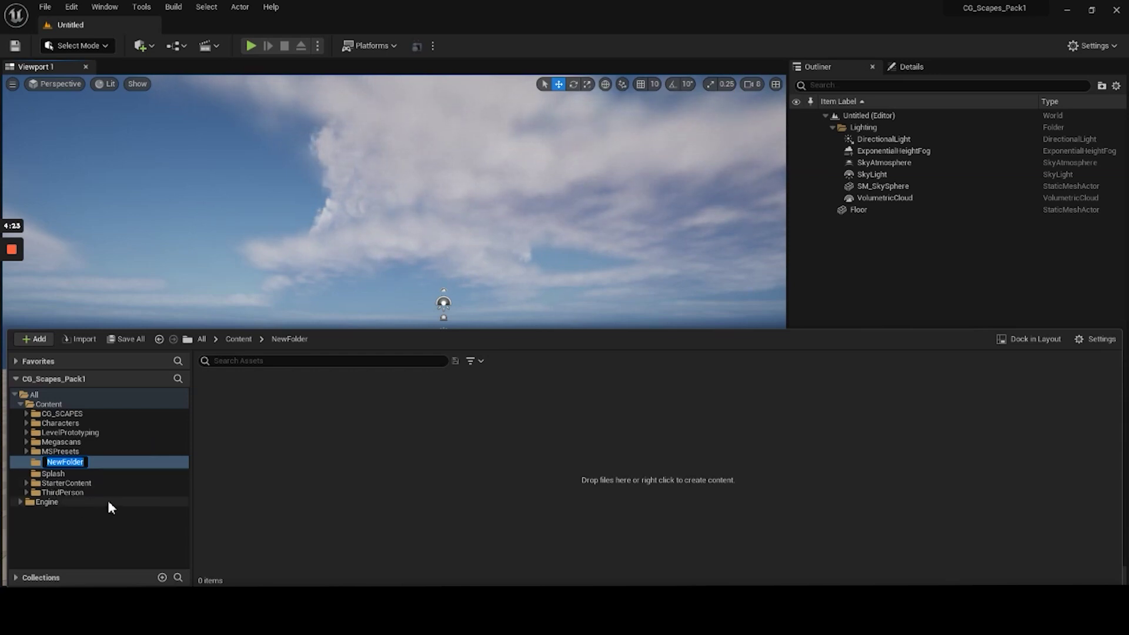
type("Canyon")
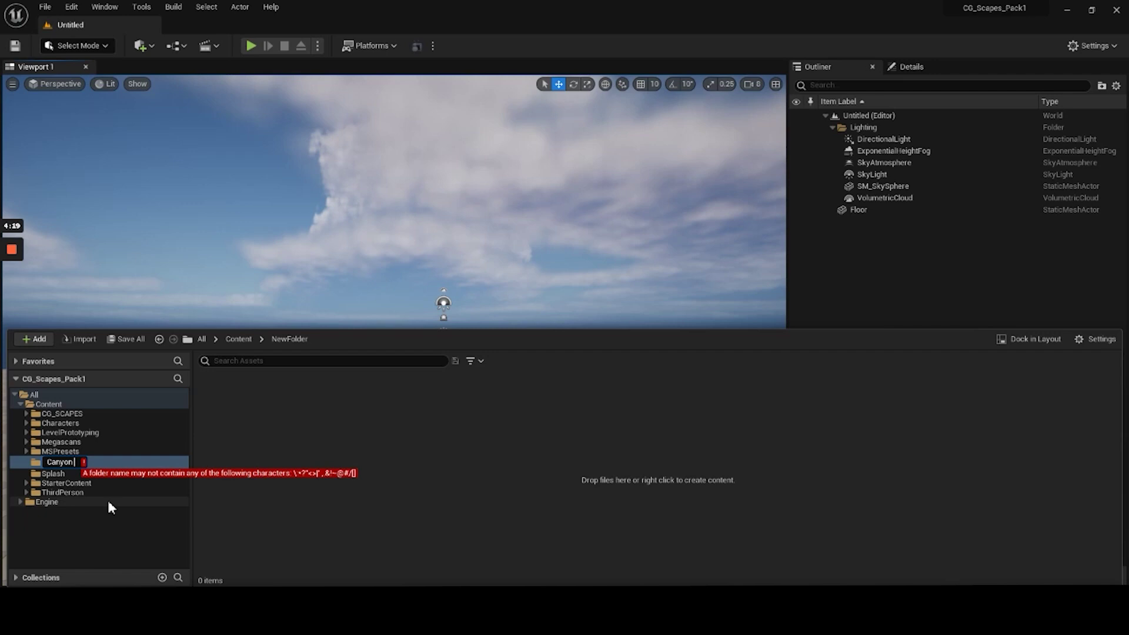
key("BackSpace")
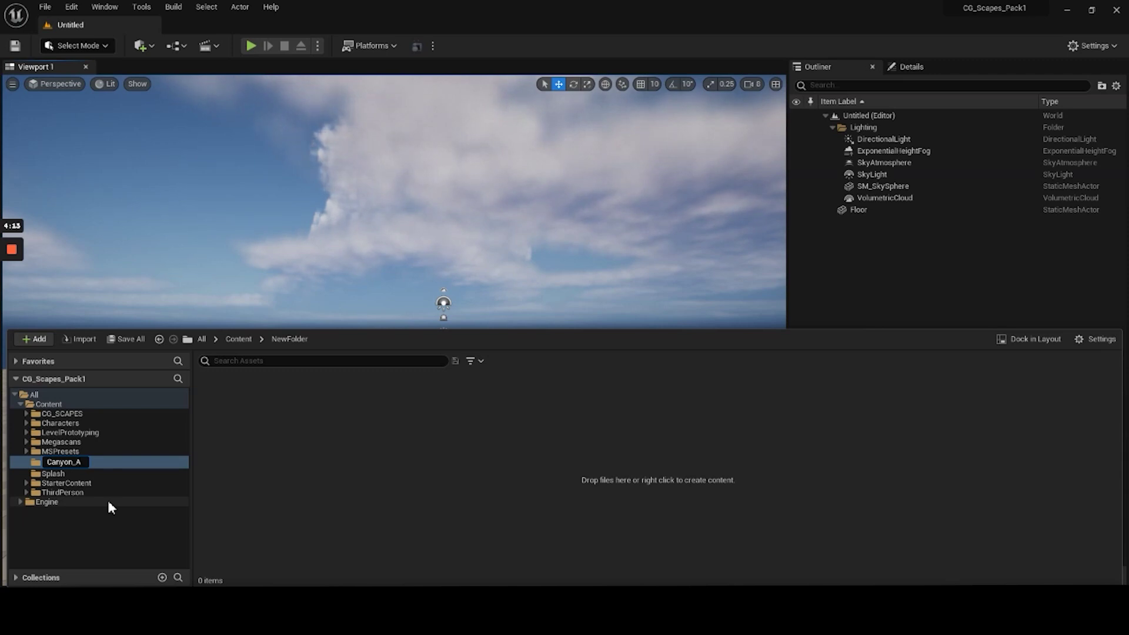
key("Return")
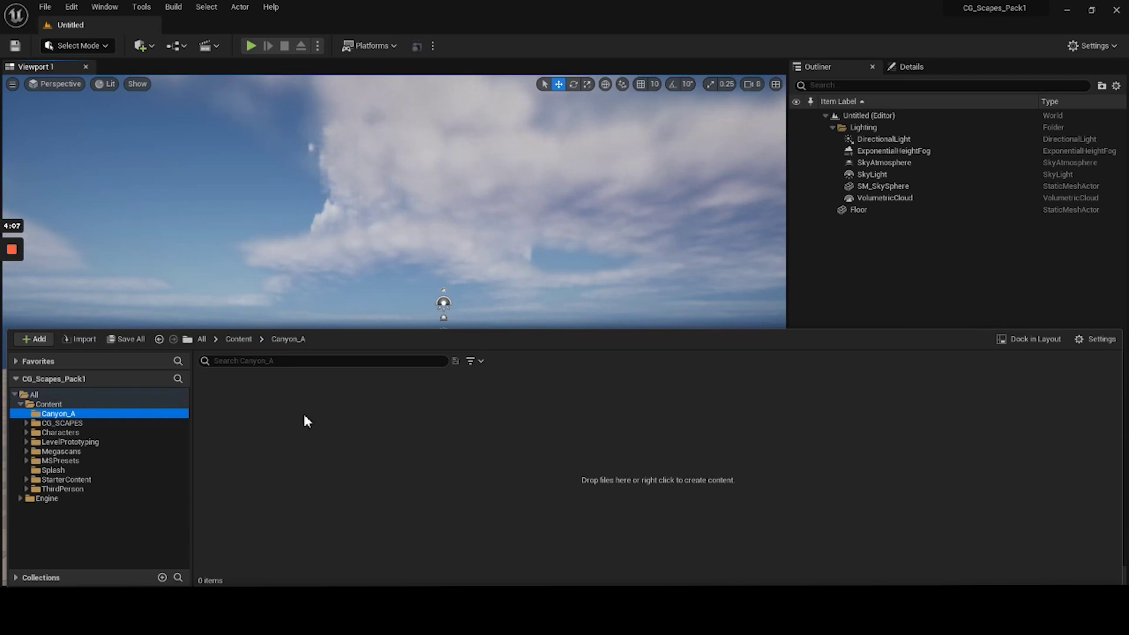
Step: Add three subfolders inside Canyon_A named Models, Textures and Materials
right_click(271, 420)
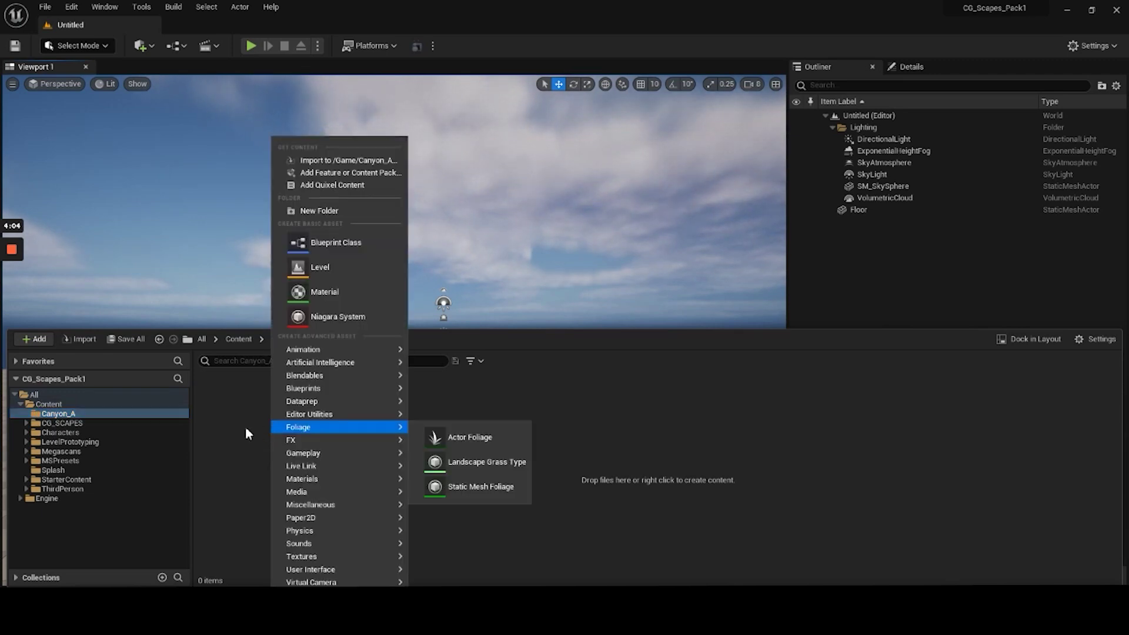
left_click(325, 213)
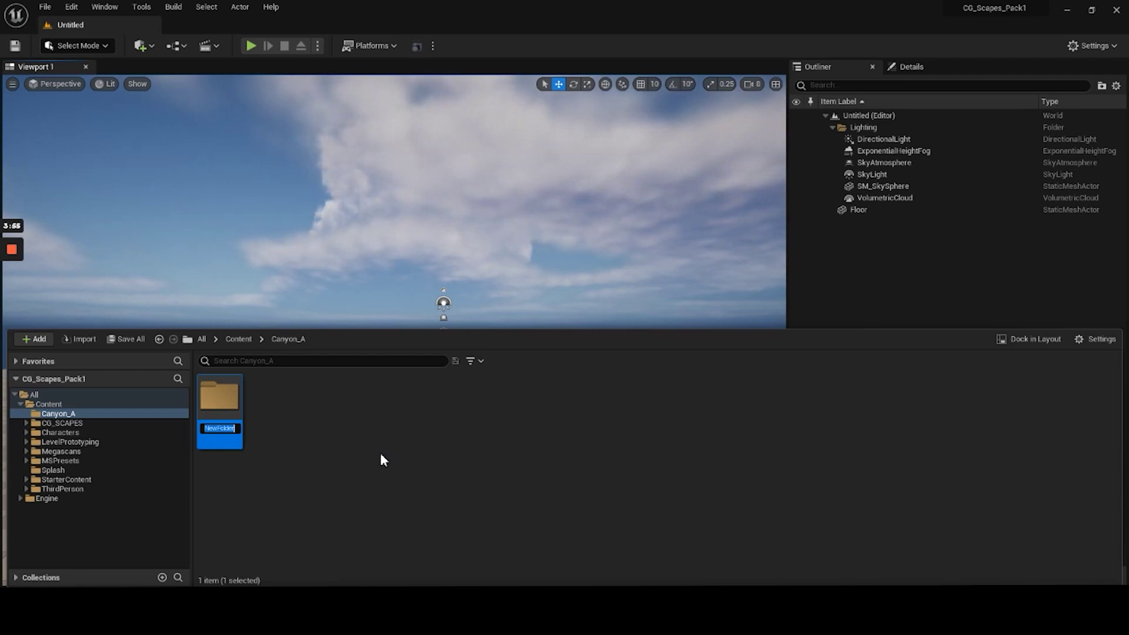
type("Models")
key("Return")
right_click(268, 400)
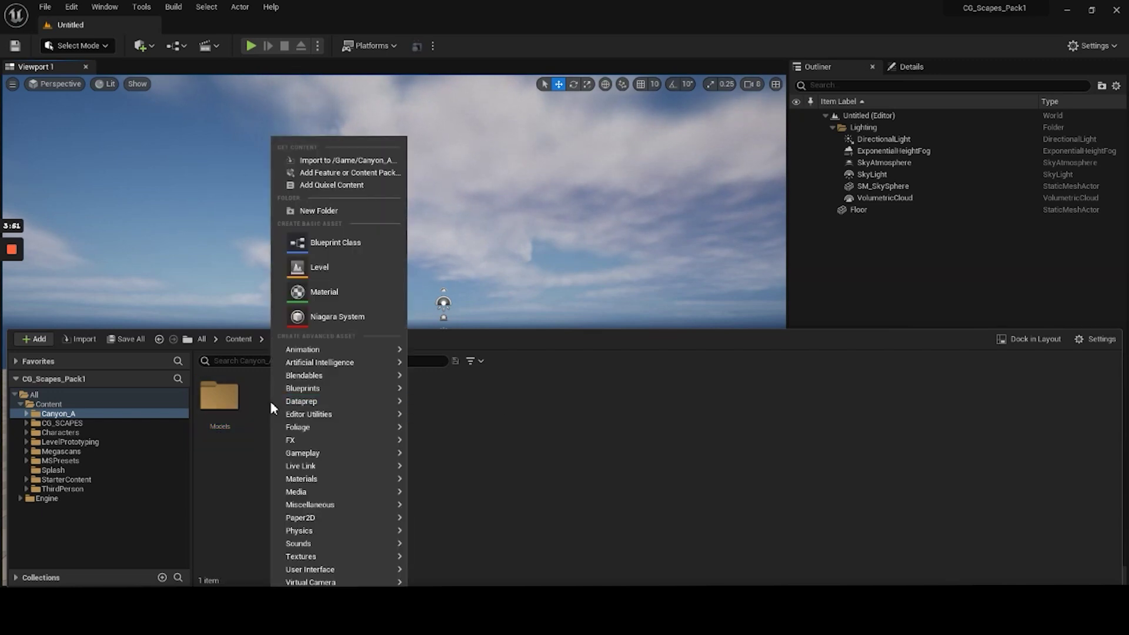
key("Escape")
key("ctrl+shift+n")
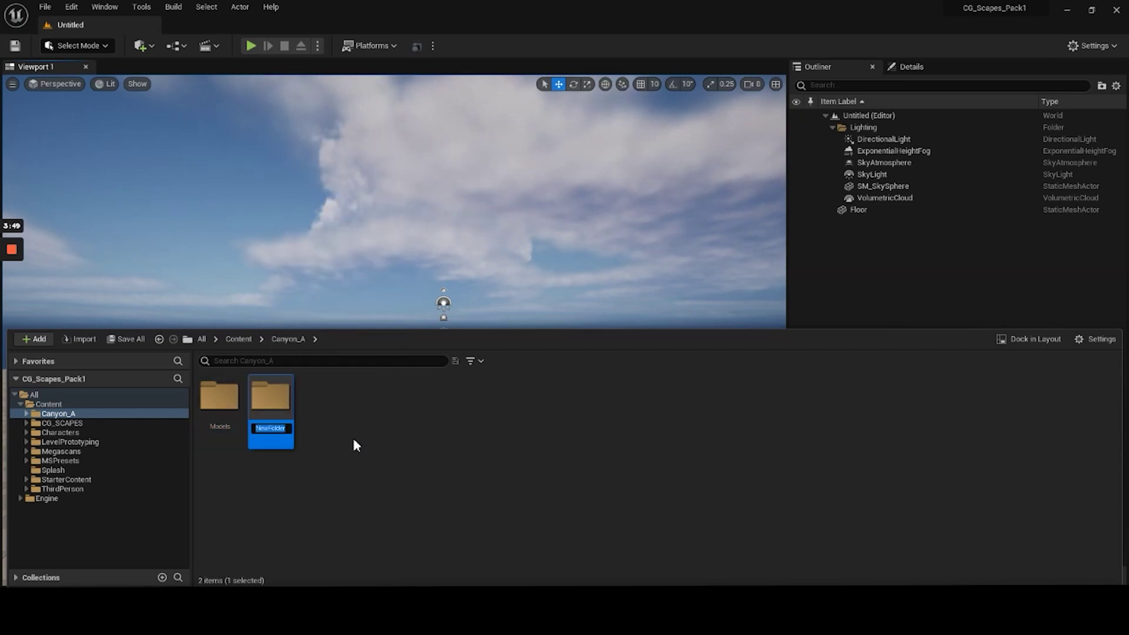
type("Text")
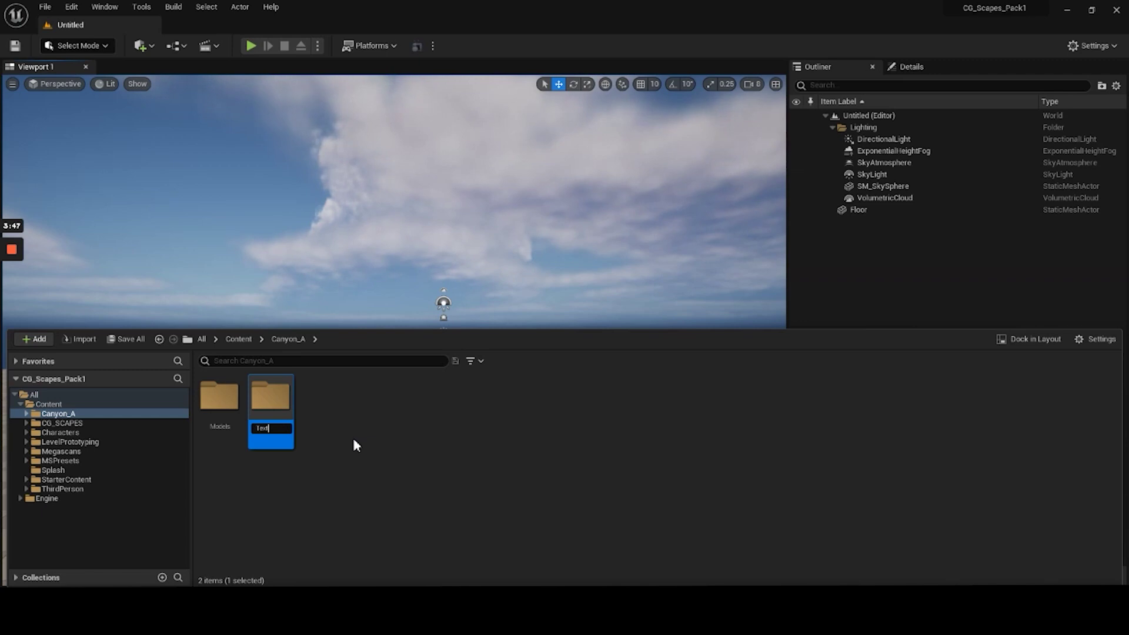
type("ures")
key("Return")
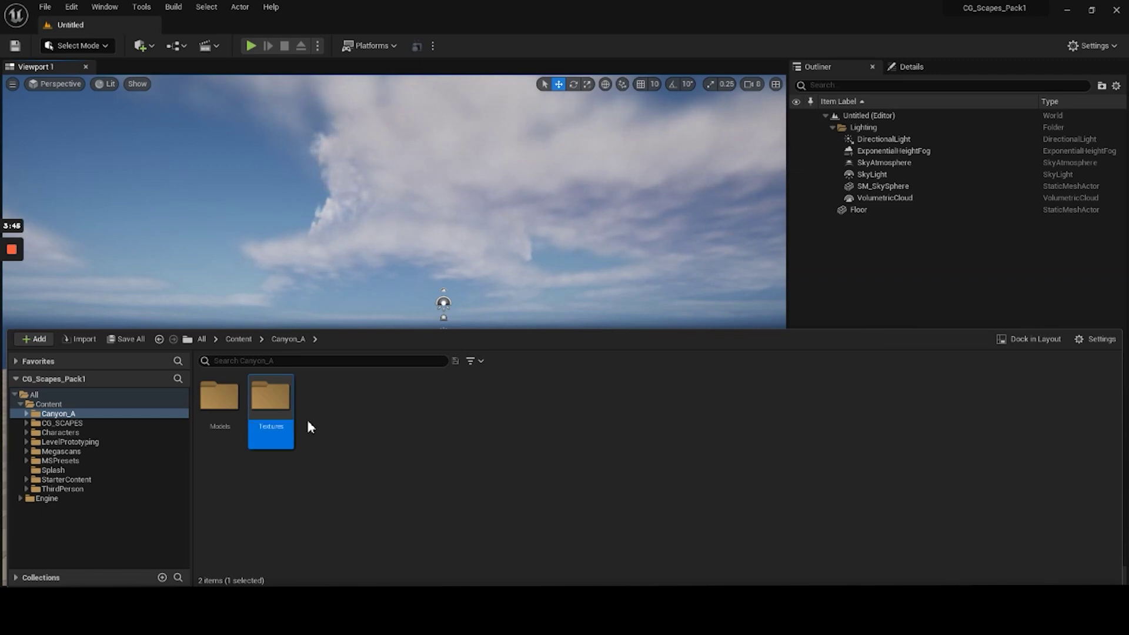
right_click(338, 411)
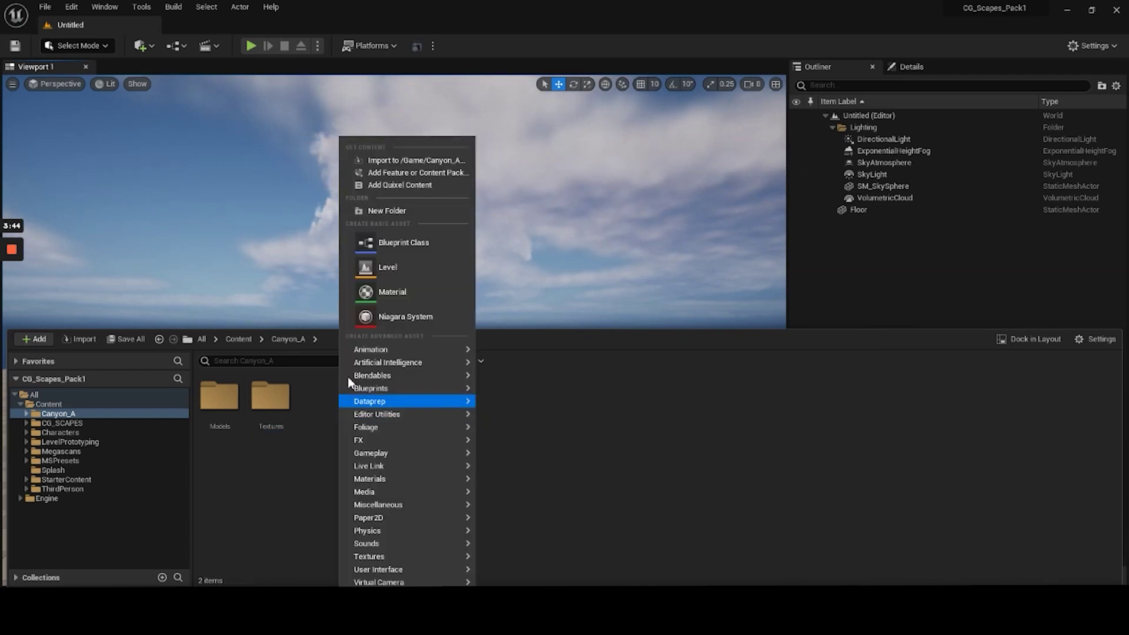
left_click(385, 211)
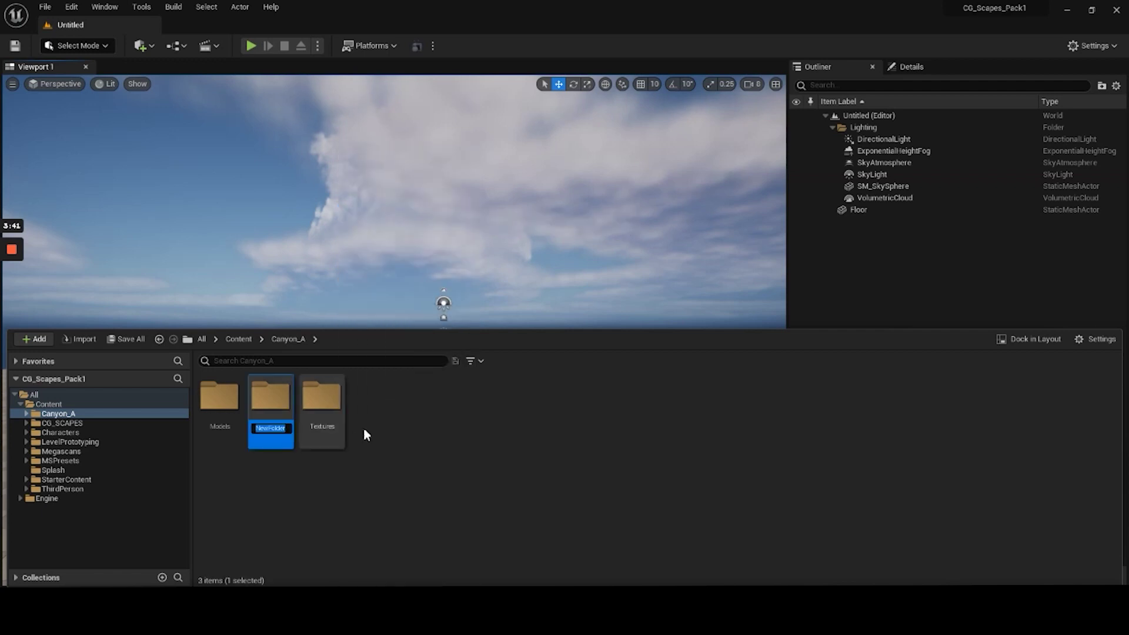
type("Materials")
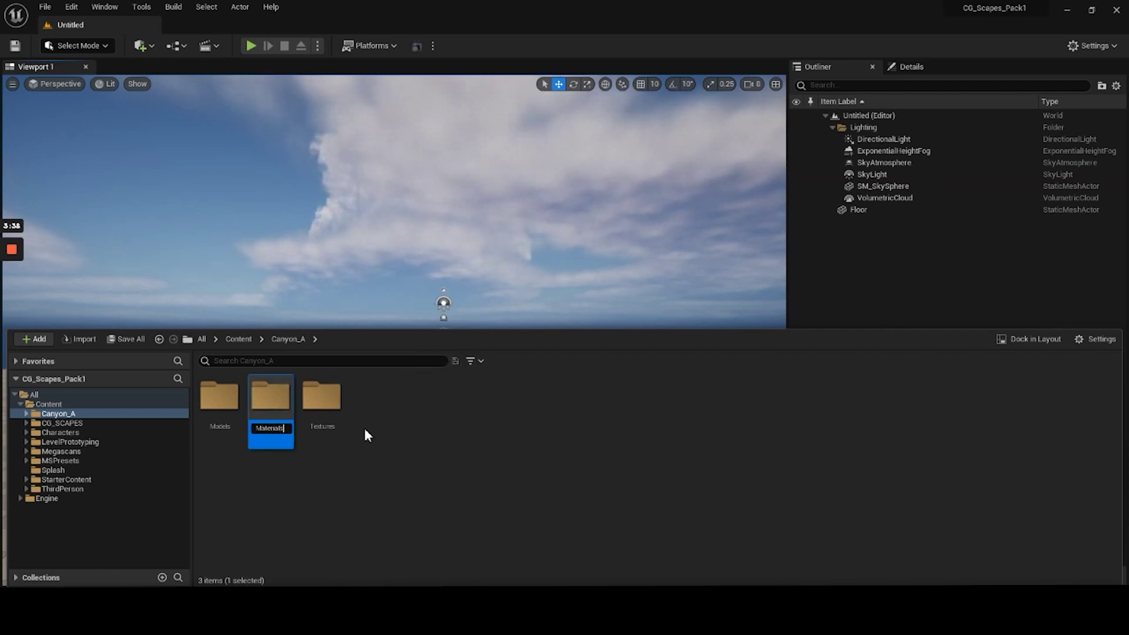
key("Return")
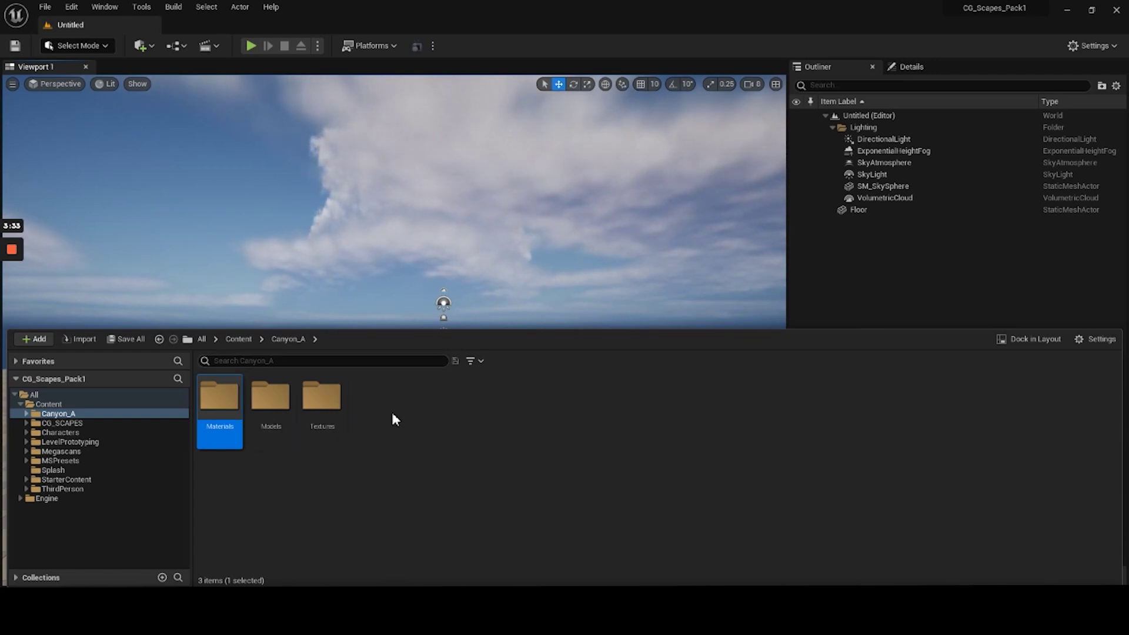
Step: Import the C6_Multi_udim_Lod_1 FBX into Models with Import Mesh LODs unticked
double_click(271, 397)
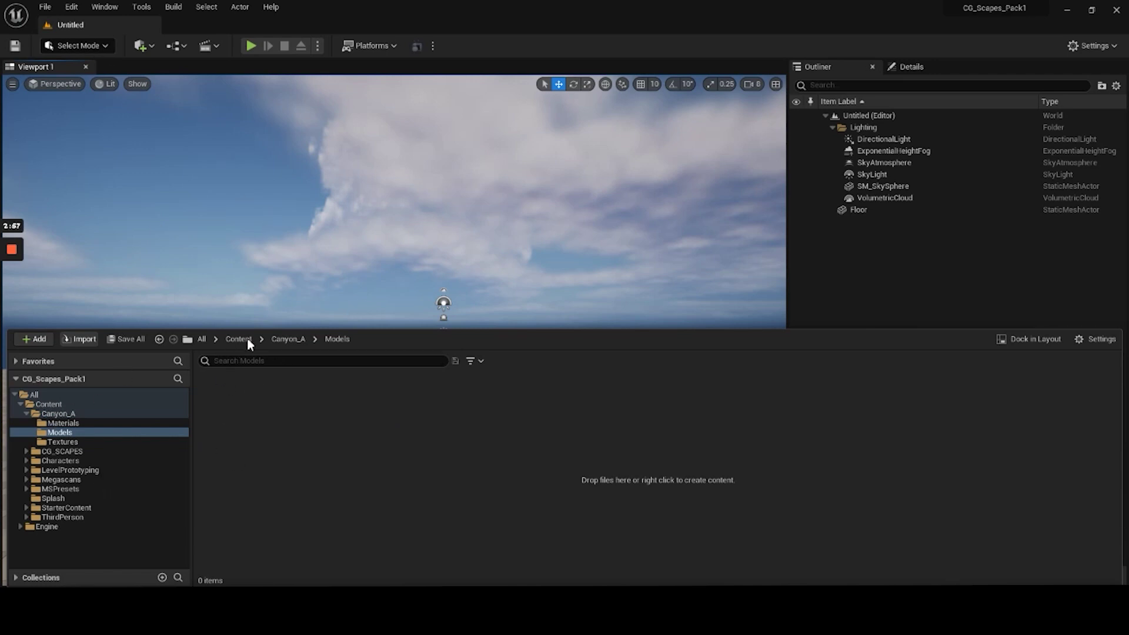
left_click(82, 341)
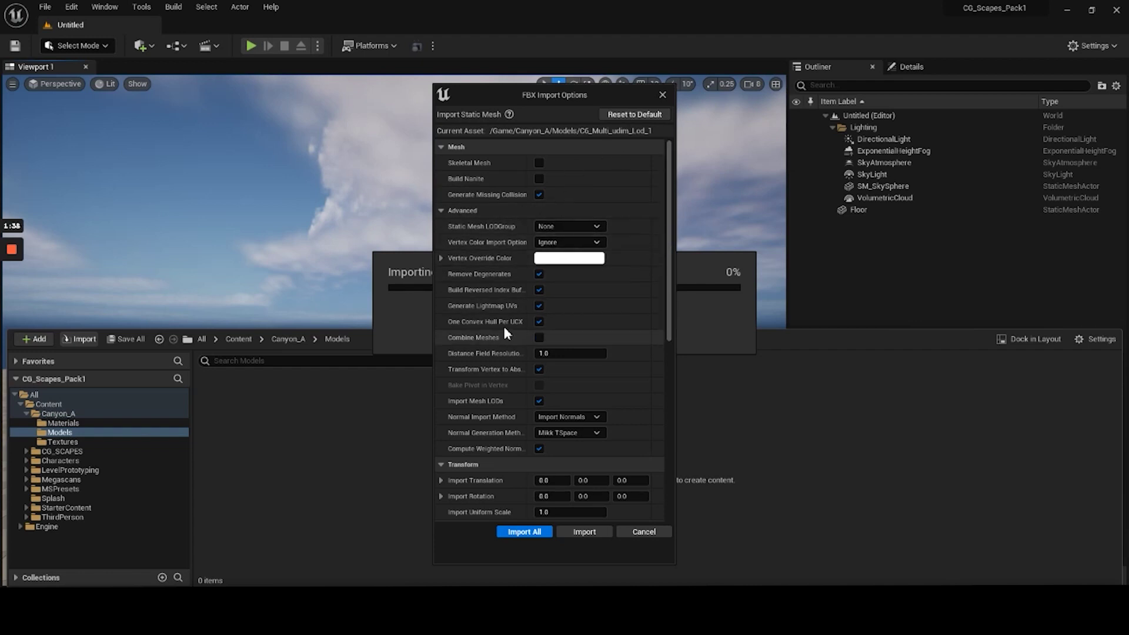
scroll(506, 304, "down", 1)
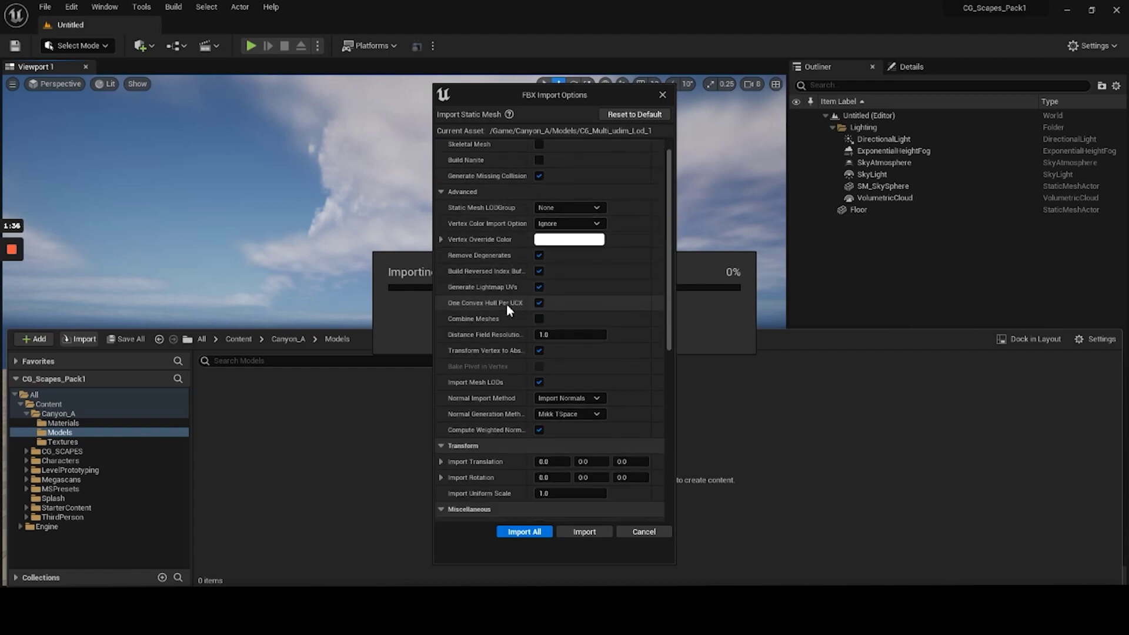
scroll(507, 338, "down", 1)
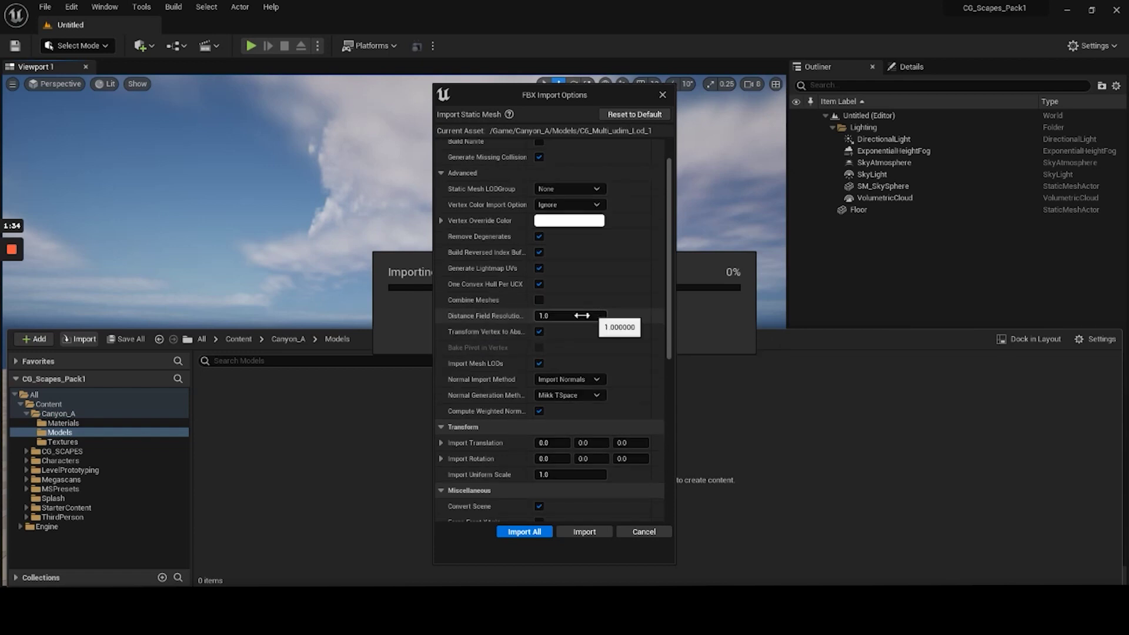
left_click(540, 364)
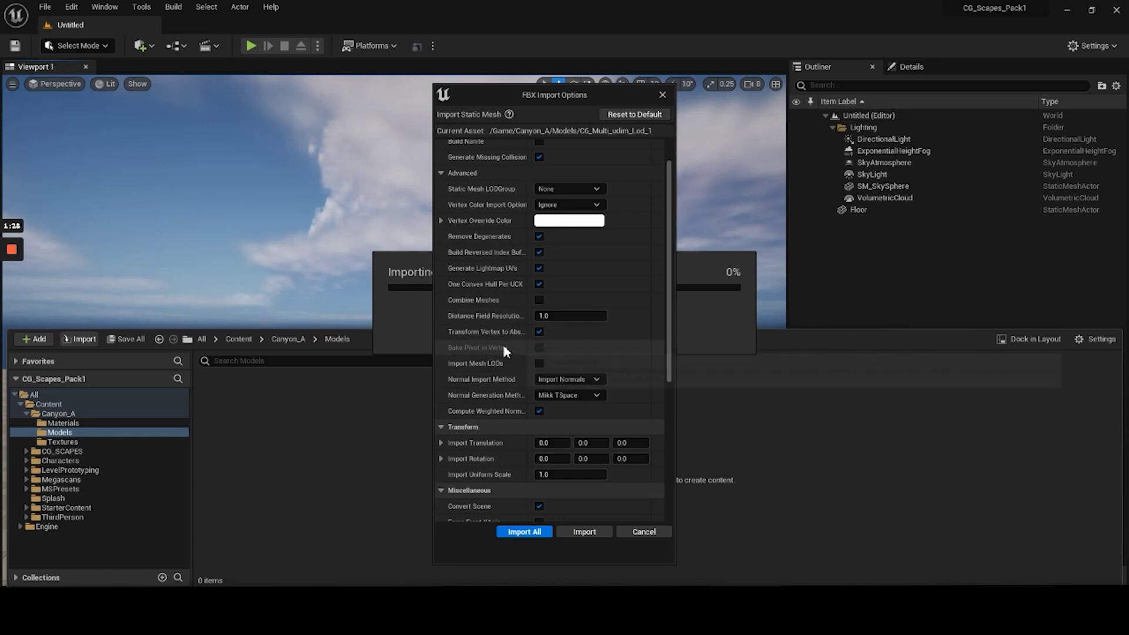
scroll(511, 347, "down", 1)
scroll(506, 346, "down", 2)
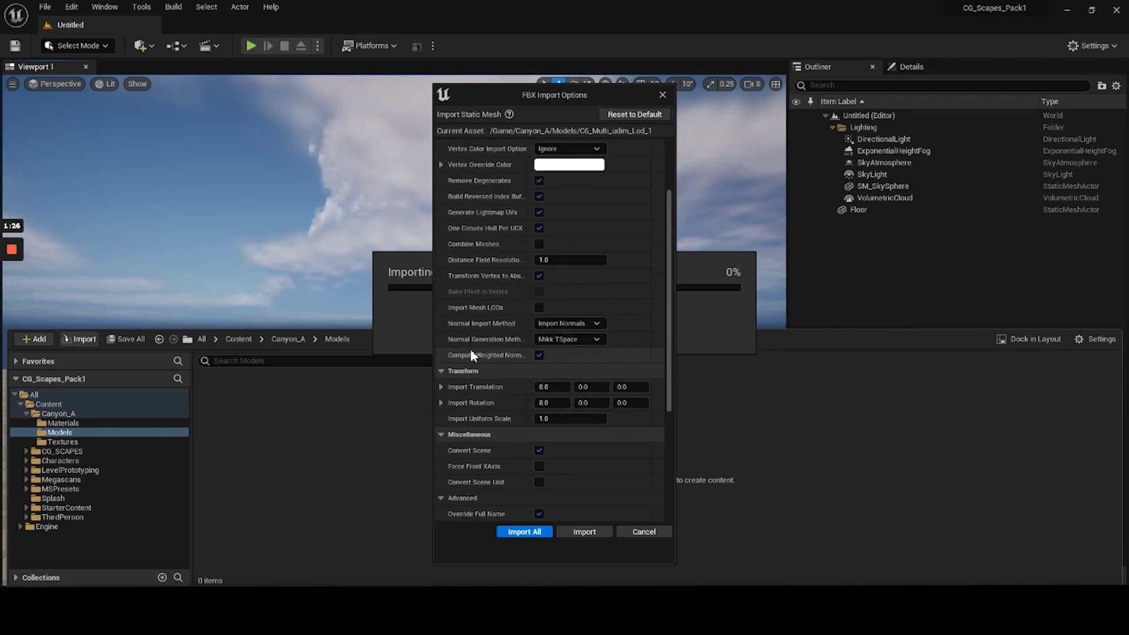
scroll(476, 371, "down", 2)
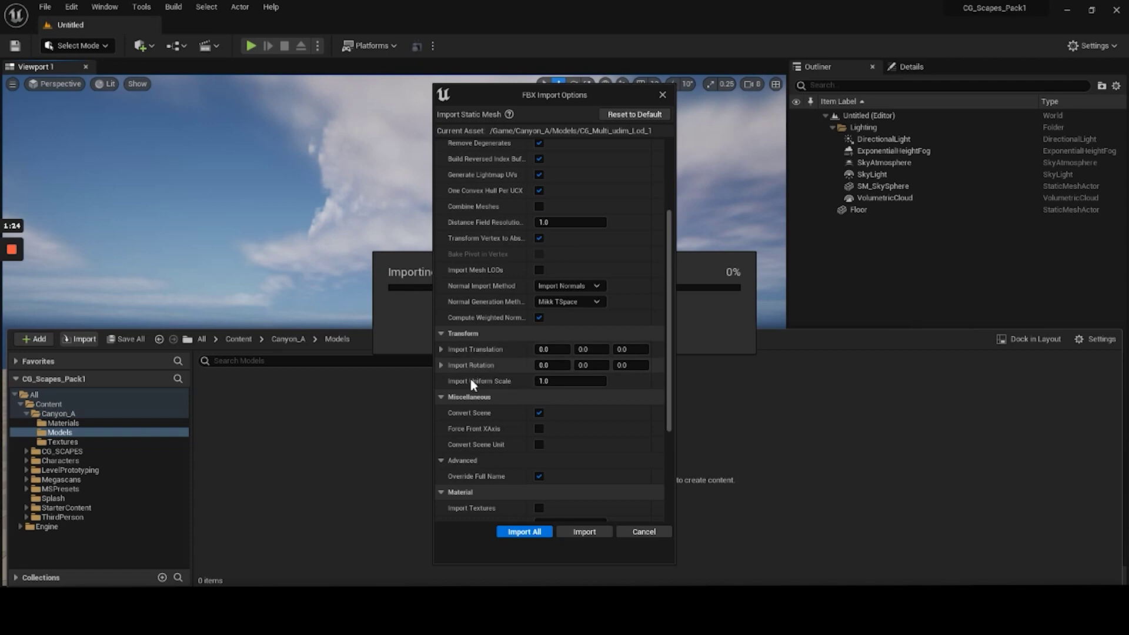
scroll(480, 333, "down", 1)
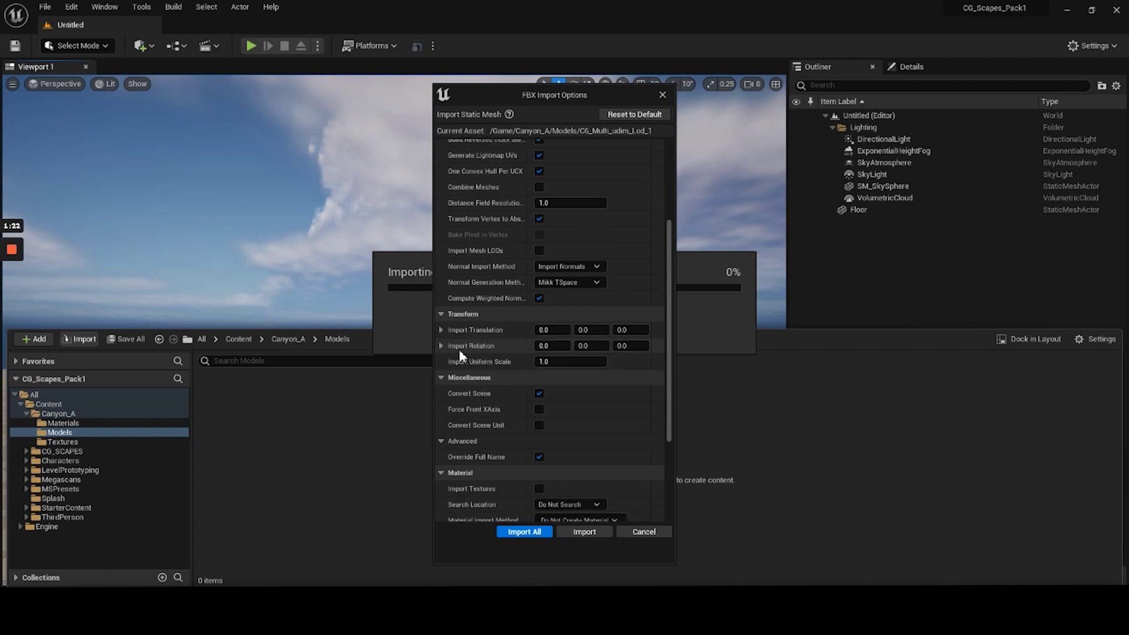
scroll(609, 403, "down", 1)
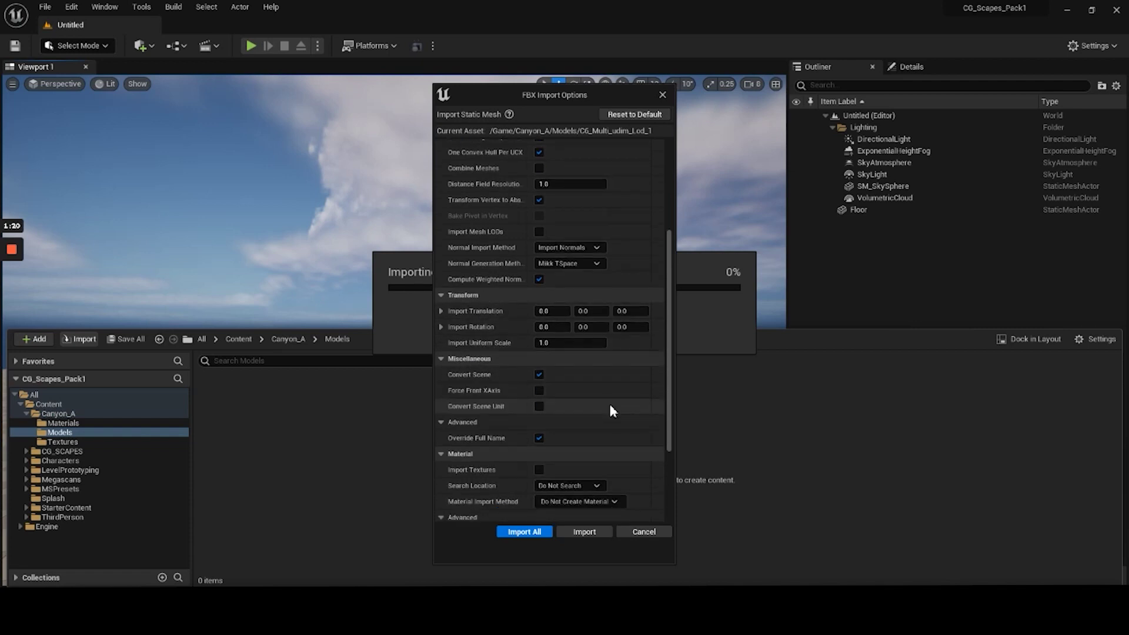
scroll(490, 410, "down", 2)
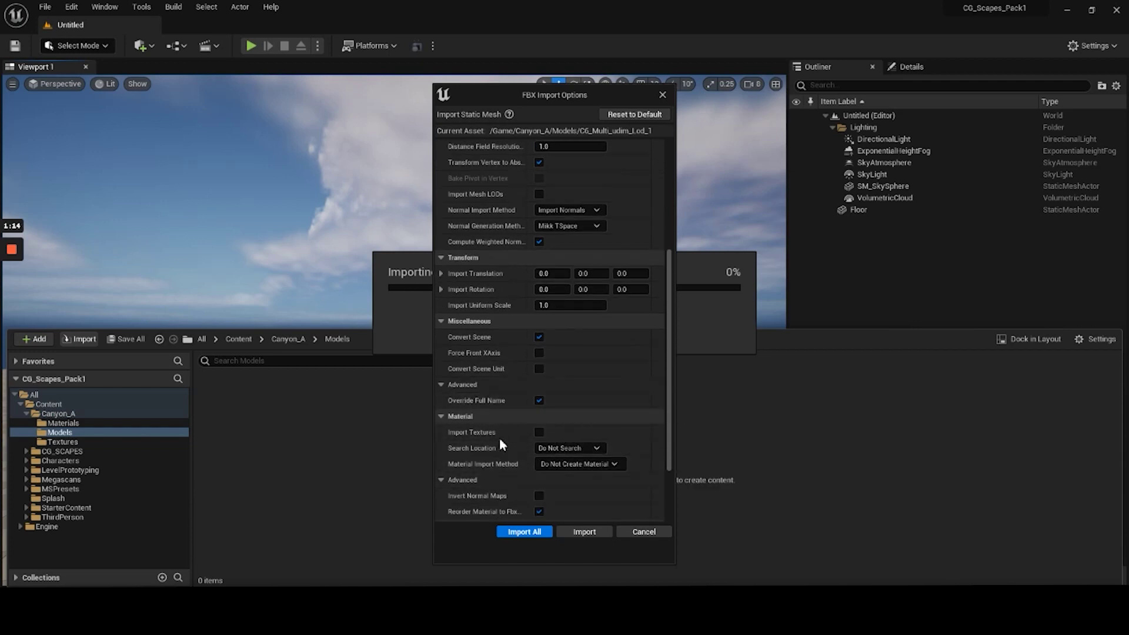
scroll(473, 452, "down", 1)
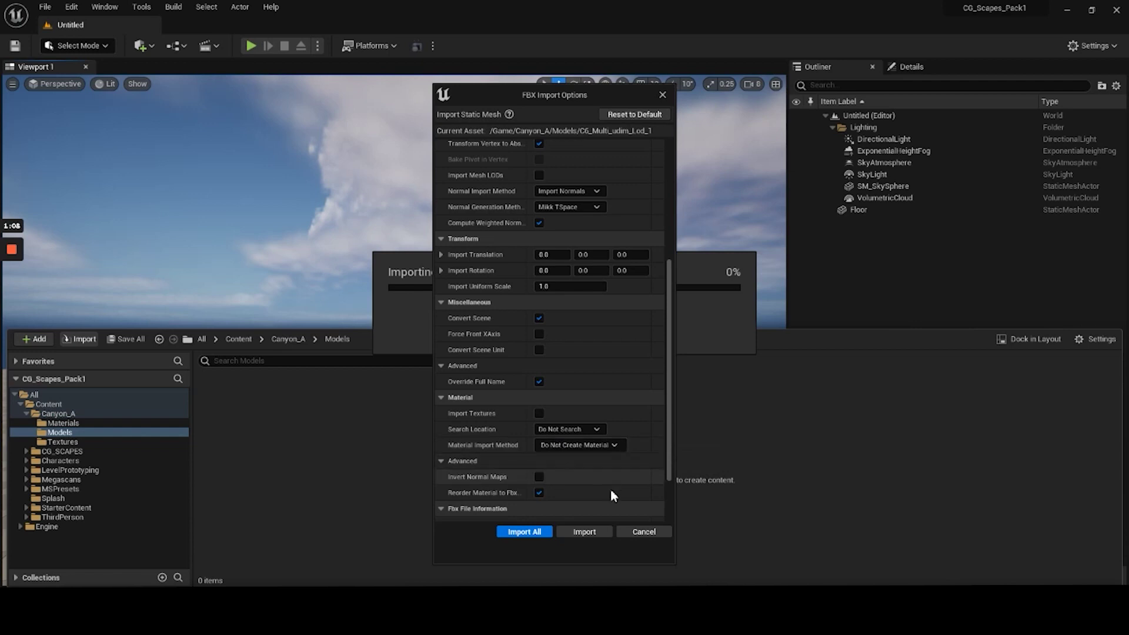
left_click(582, 532)
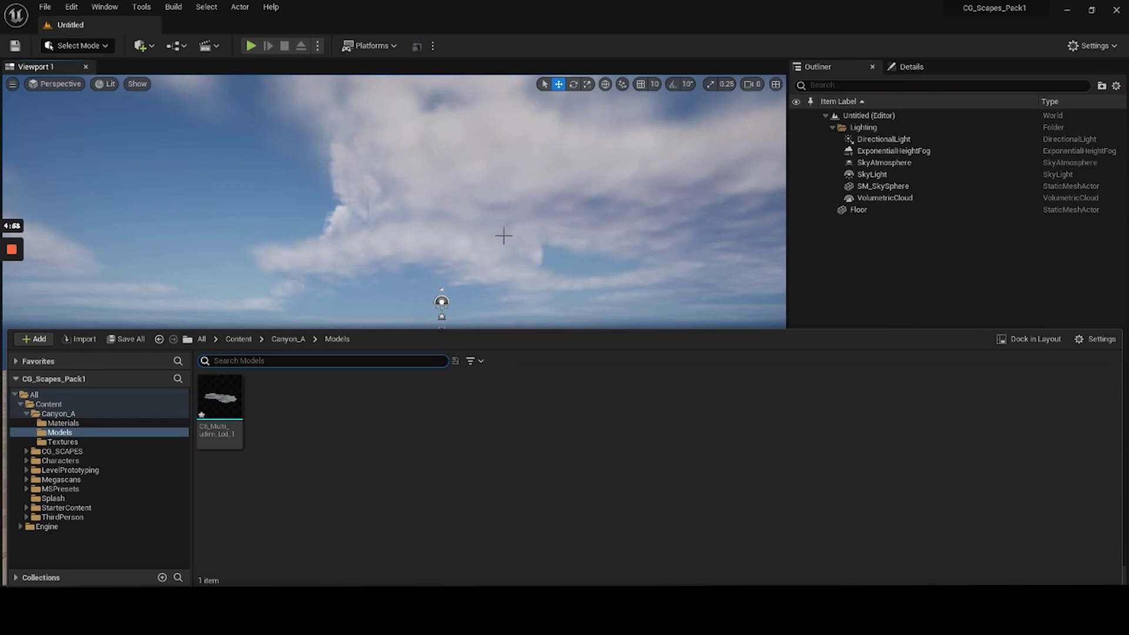
Step: Show Canyon_A's empty Textures folder after briefly checking the Models folder
mouse_move(207, 426)
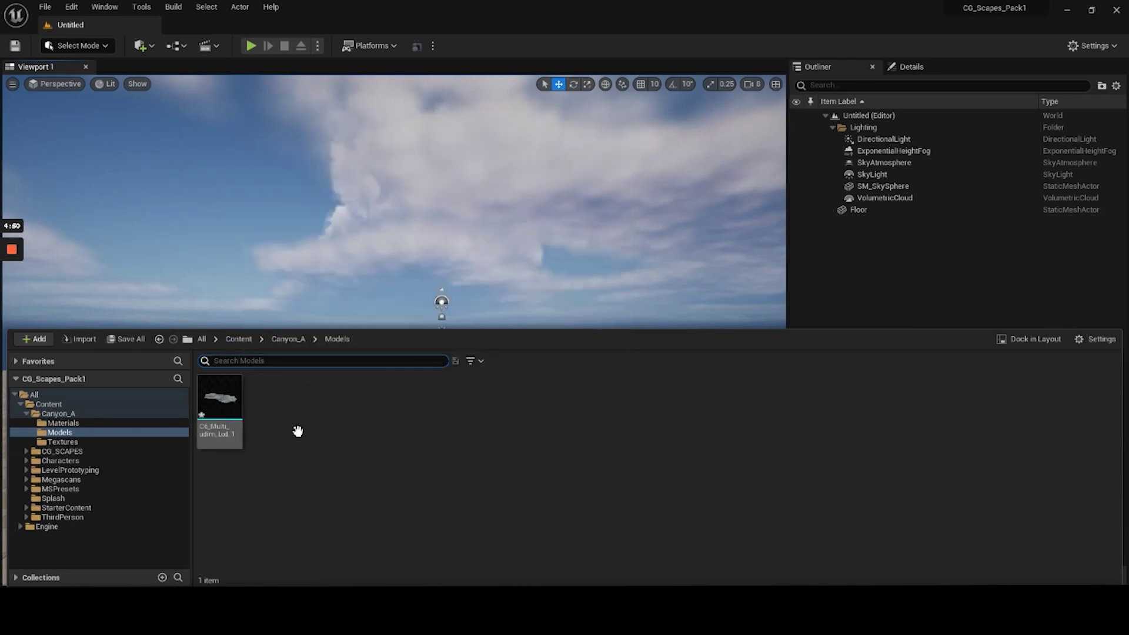
left_click(65, 444)
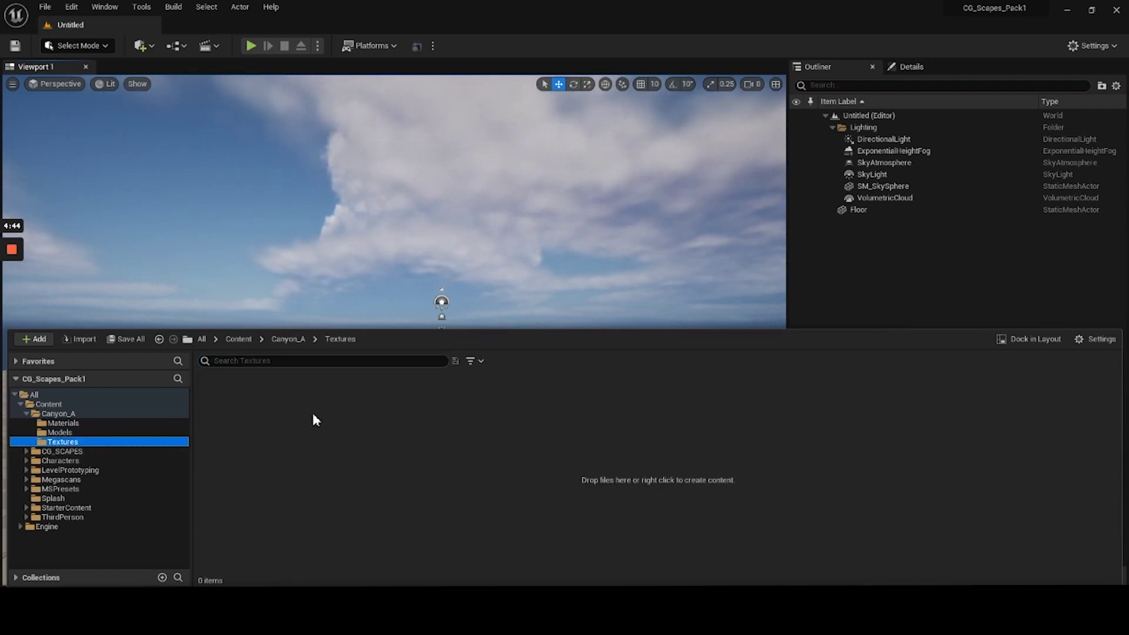
left_click(60, 432)
left_click(64, 442)
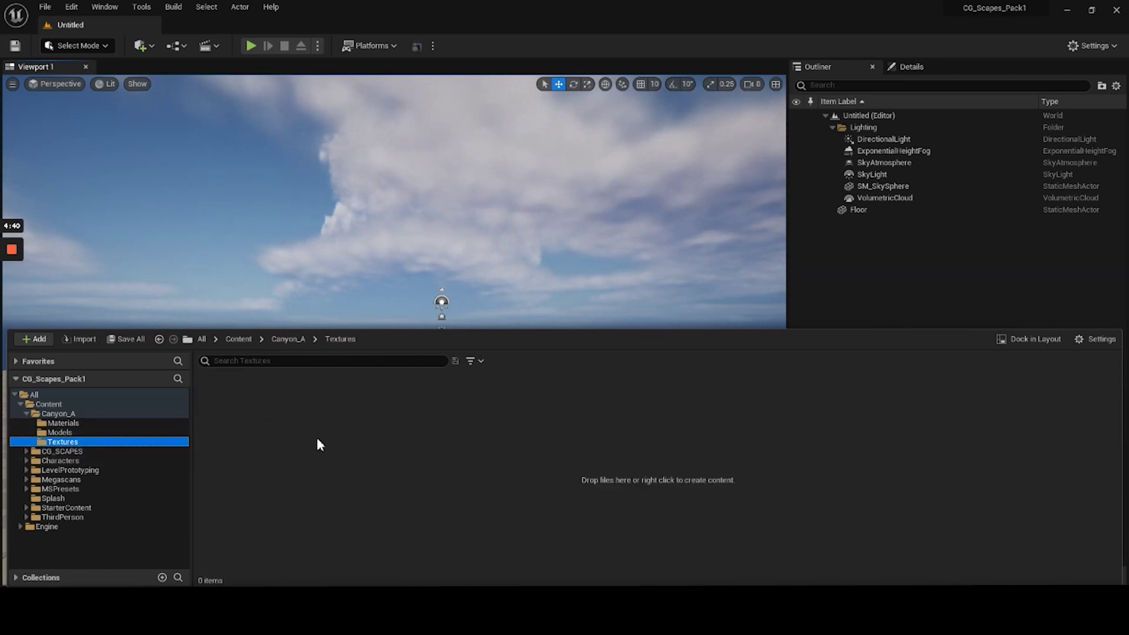
Step: Browse the Textures import dialog to the 1001 tile file, then cancel without importing
left_click(82, 339)
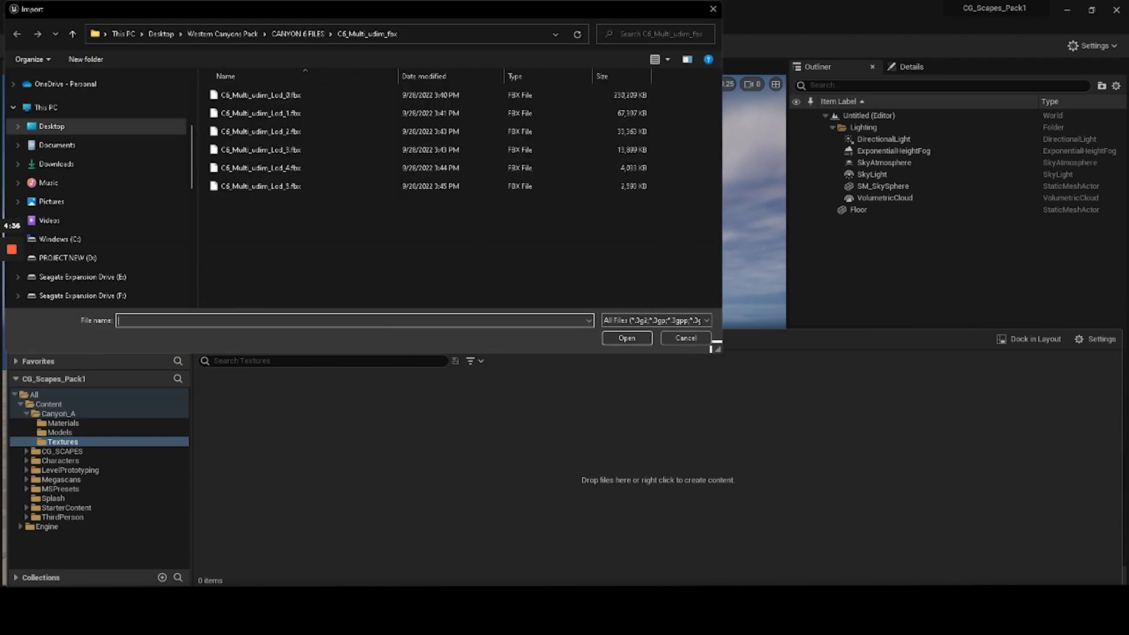
key("Escape")
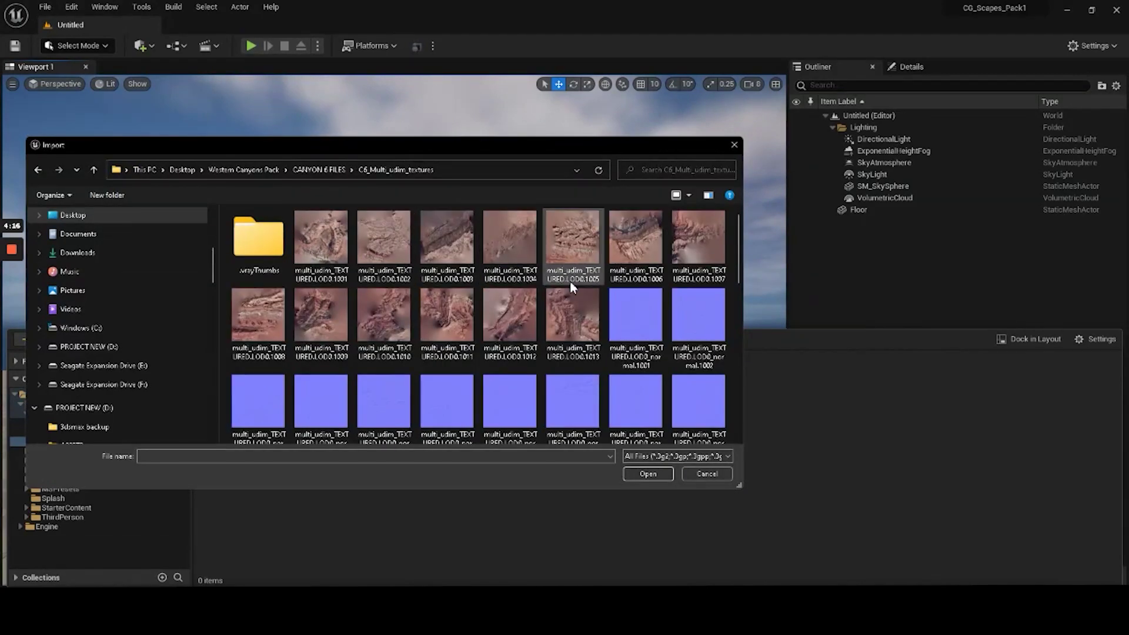
scroll(530, 265, "down", 2)
scroll(493, 257, "up", 2)
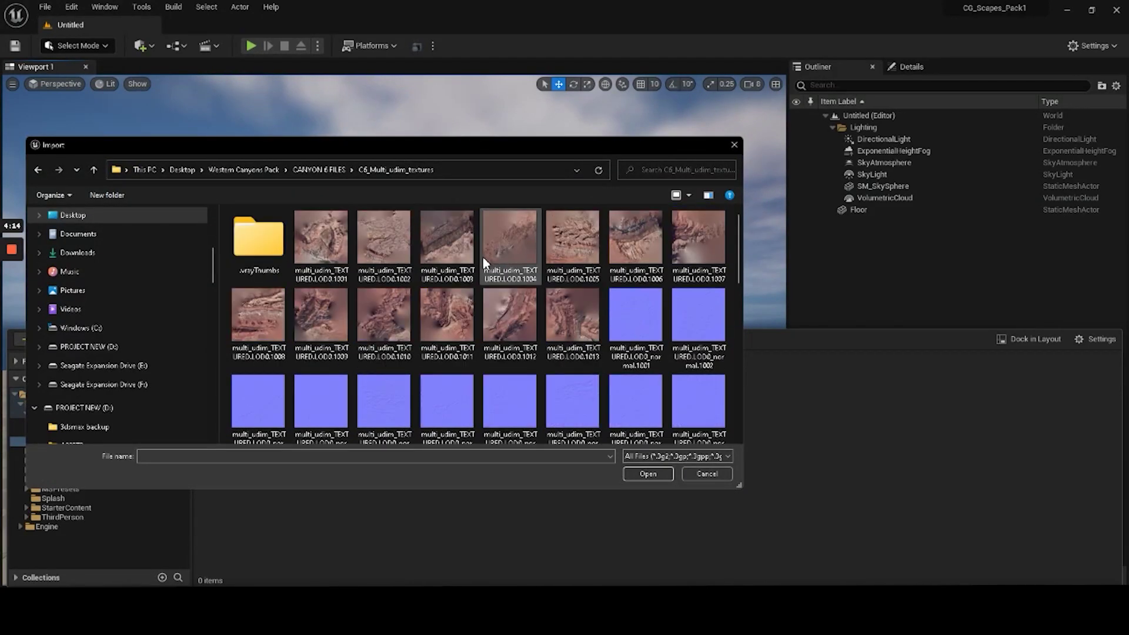
scroll(483, 262, "down", 1)
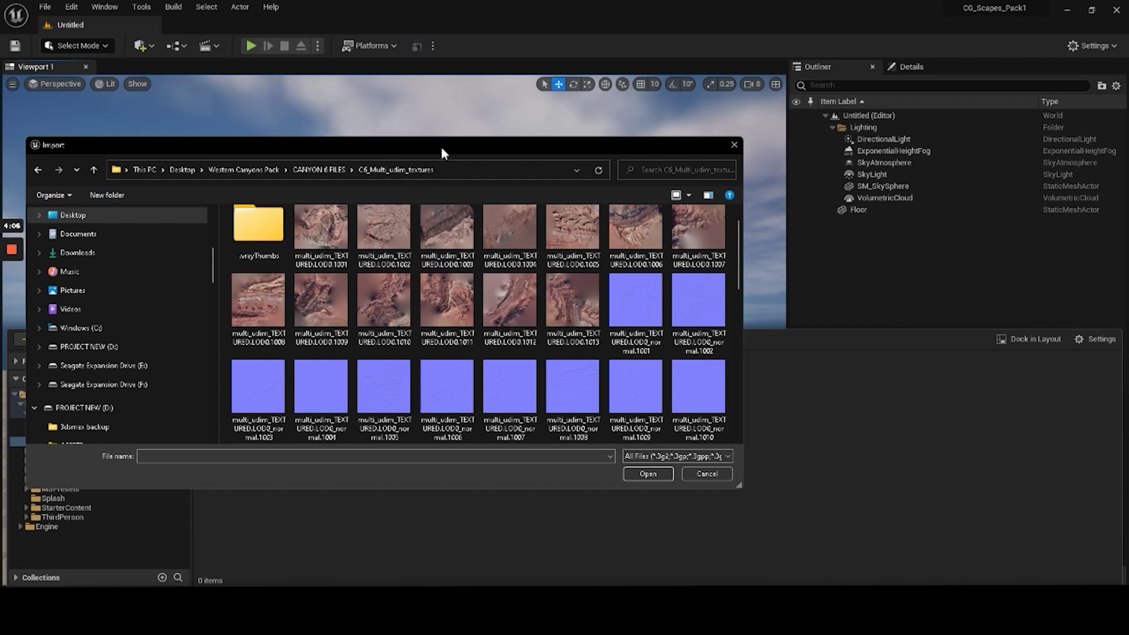
left_click_drag(442, 148, 318, 168)
left_click(359, 221)
key("Escape")
key("Escape")
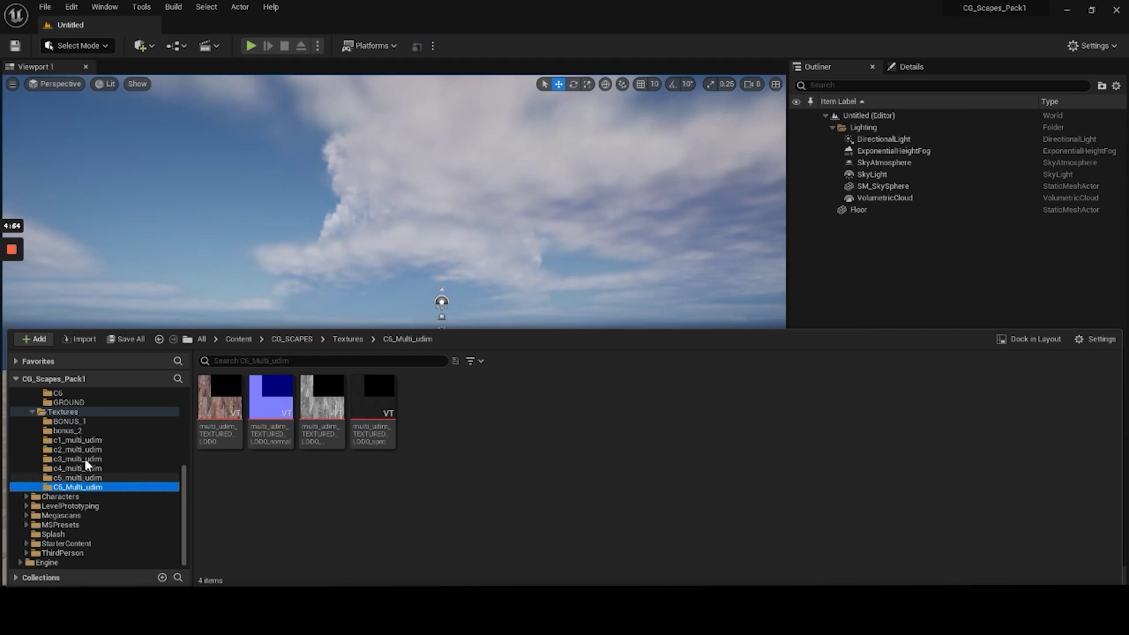
Step: Scroll the Content Browser tree up toward the CG_SCAPES Textures C6_Multi_udim folder
scroll(90, 462, "up", 3)
scroll(88, 454, "up", 4)
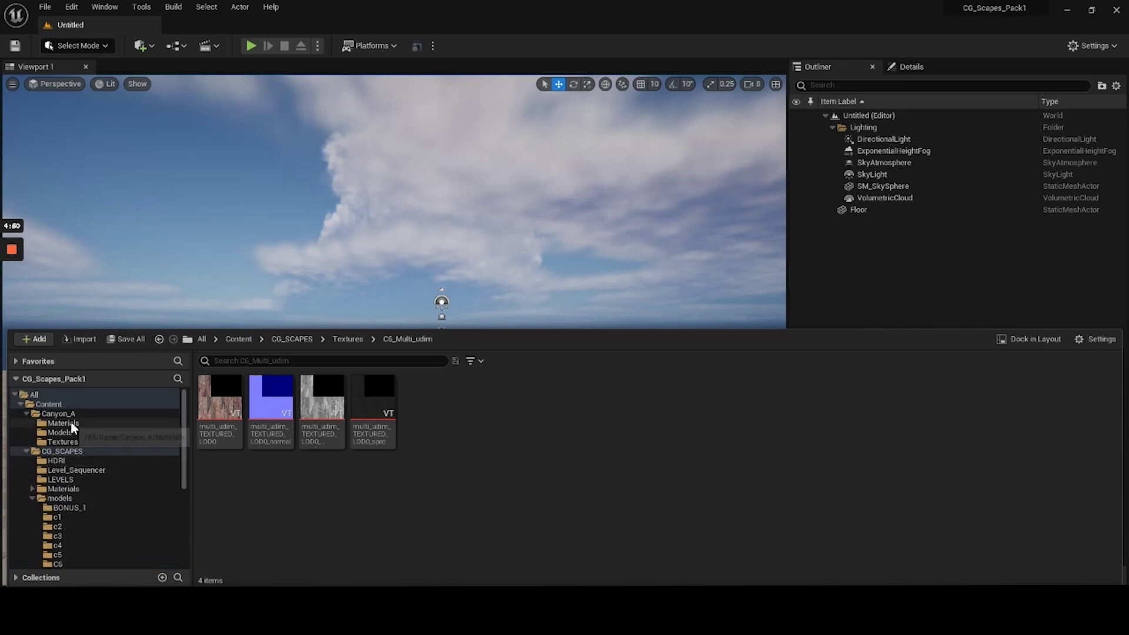
Step: Create a new material asset in Canyon_A's Materials folder
left_click(63, 423)
scroll(59, 452, "down", 2)
scroll(58, 450, "up", 2)
right_click(331, 416)
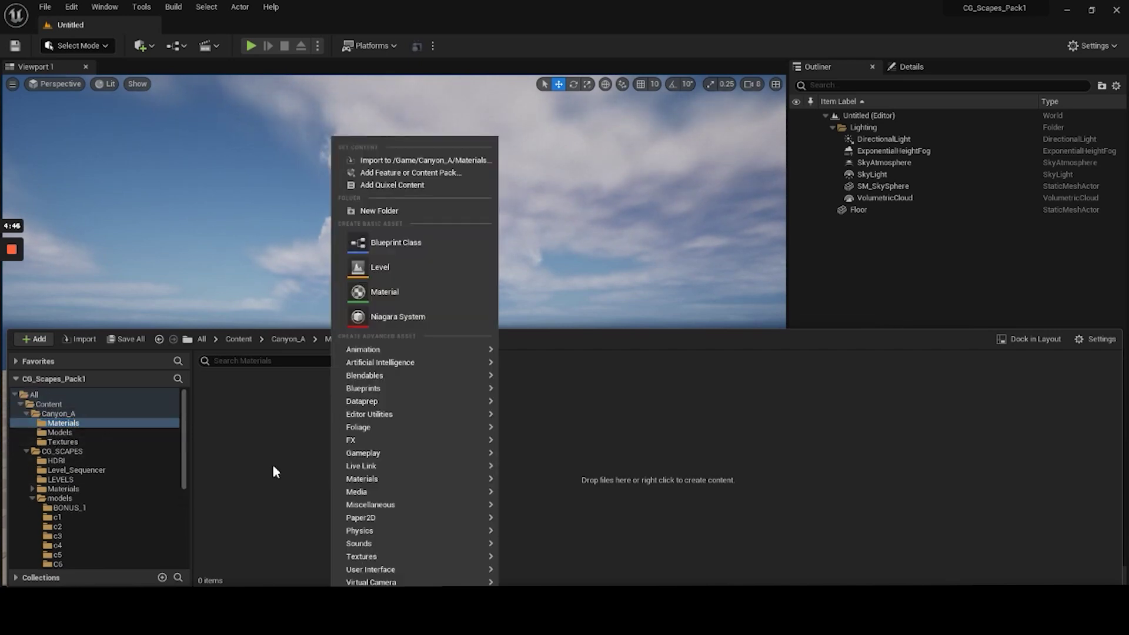
left_click(383, 294)
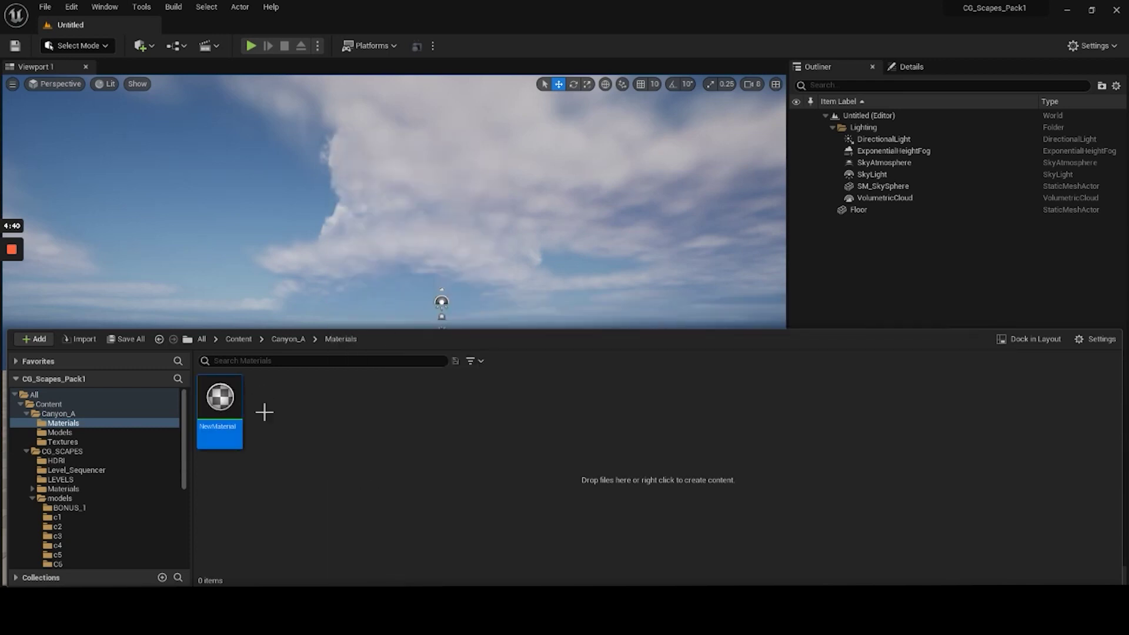
left_click(279, 450)
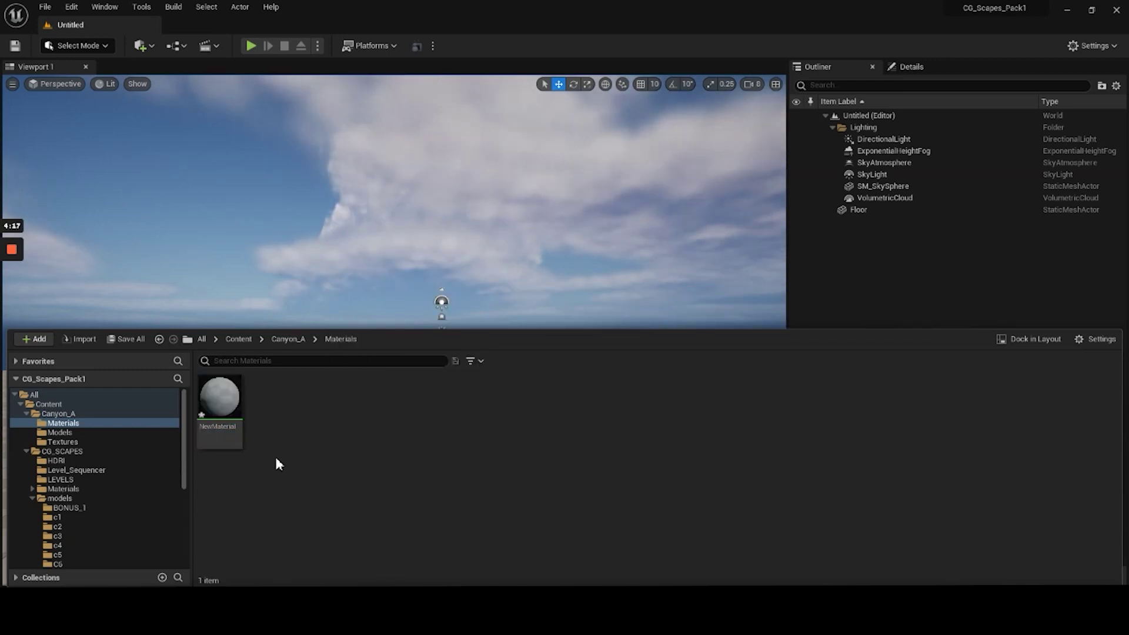
Step: Rename the new material to Canyon_A
right_click(228, 429)
left_click(269, 206)
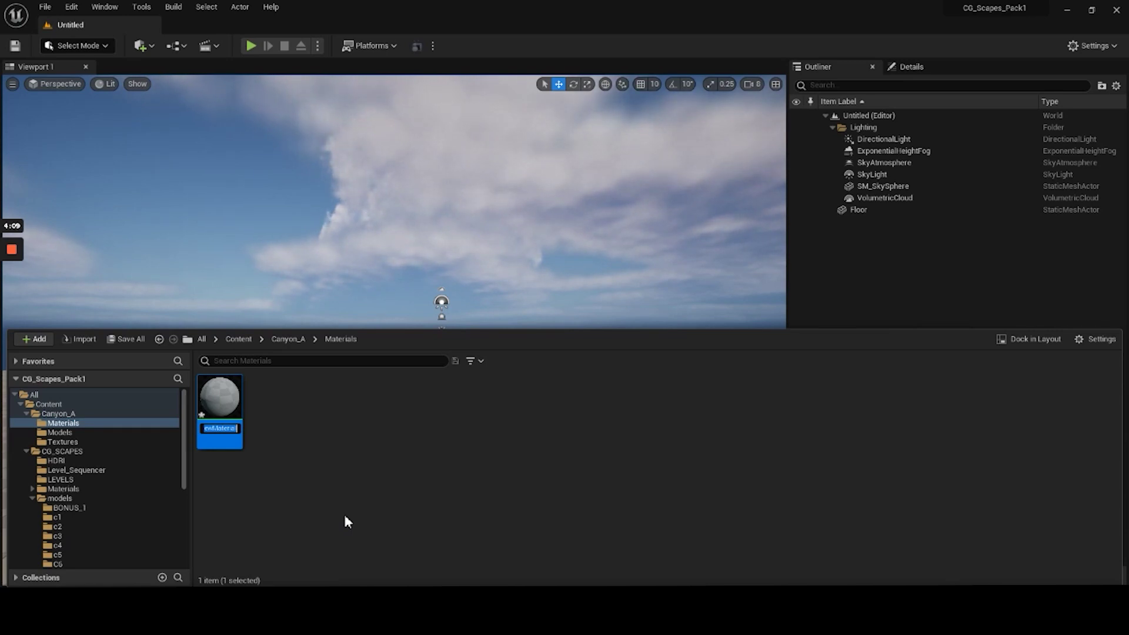
type("Can")
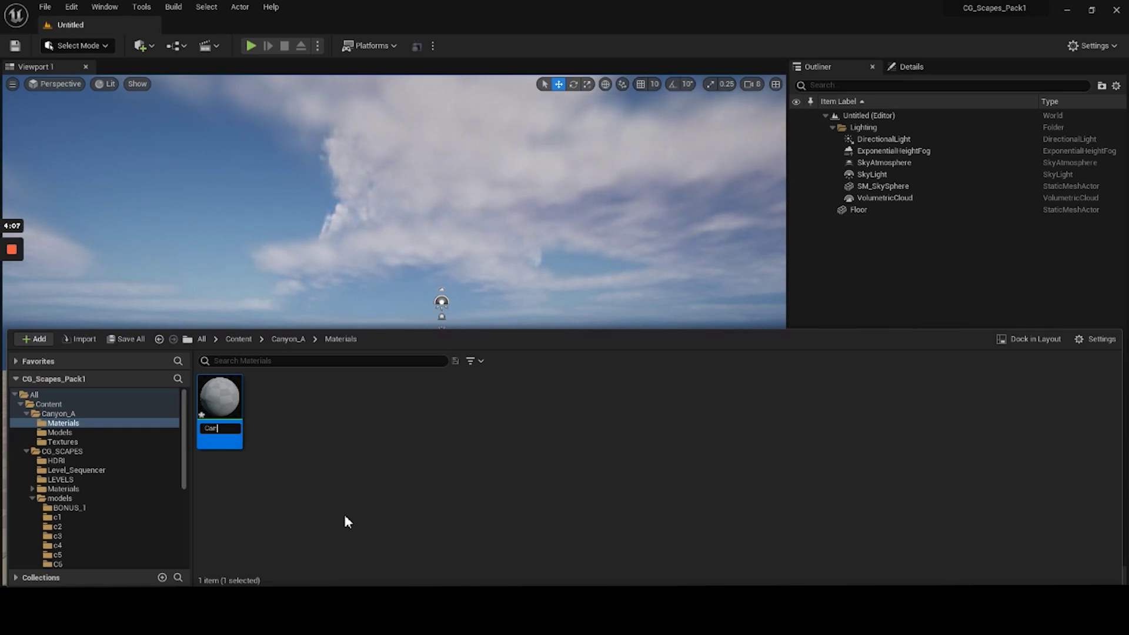
type("yon_A")
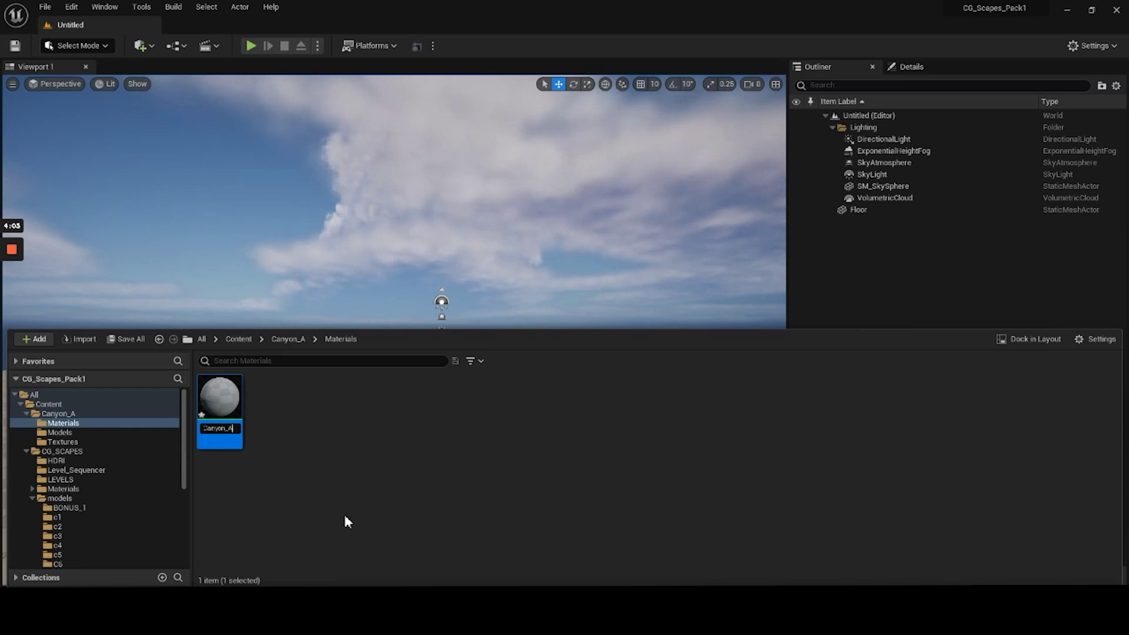
key("Return")
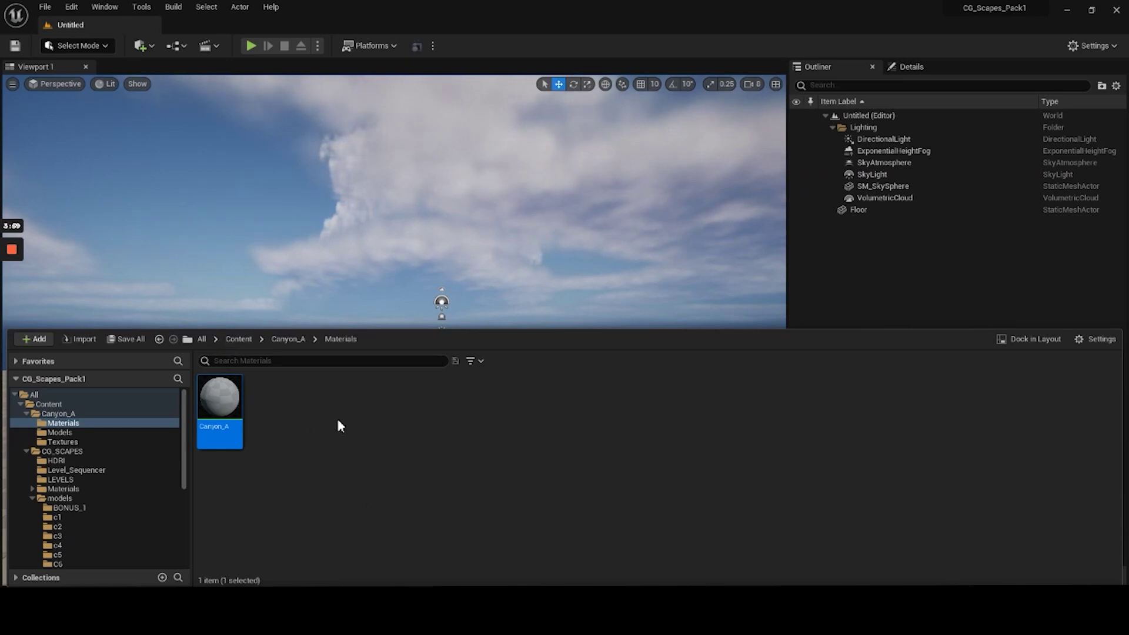
mouse_move(230, 405)
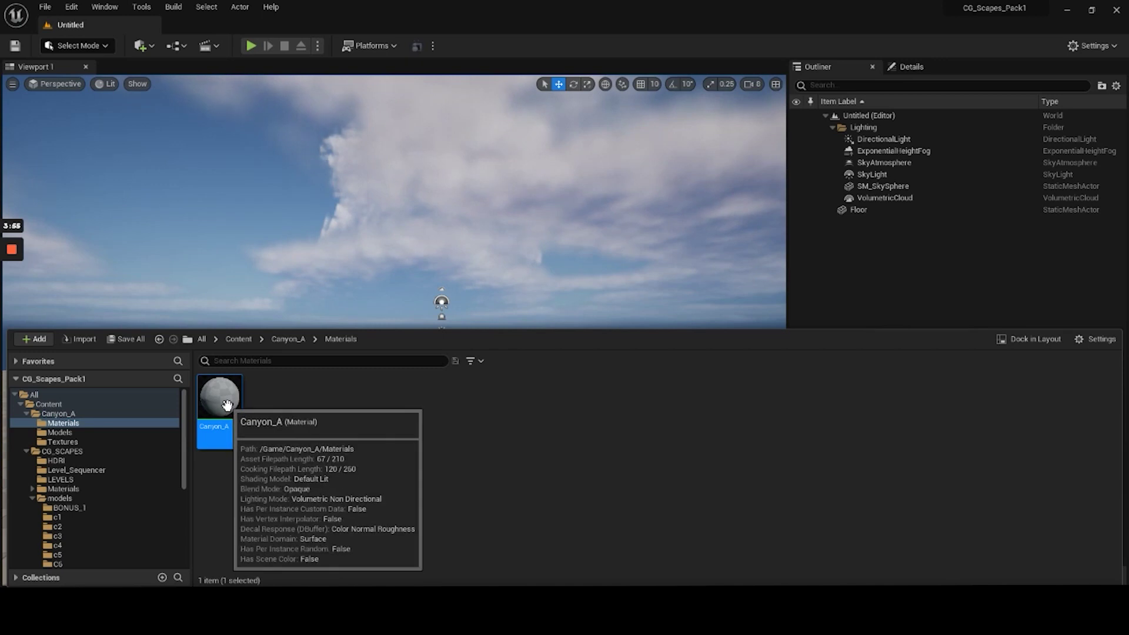
Step: Open the Canyon_A material in the Material Editor and reposition its window and output node
double_click(237, 416)
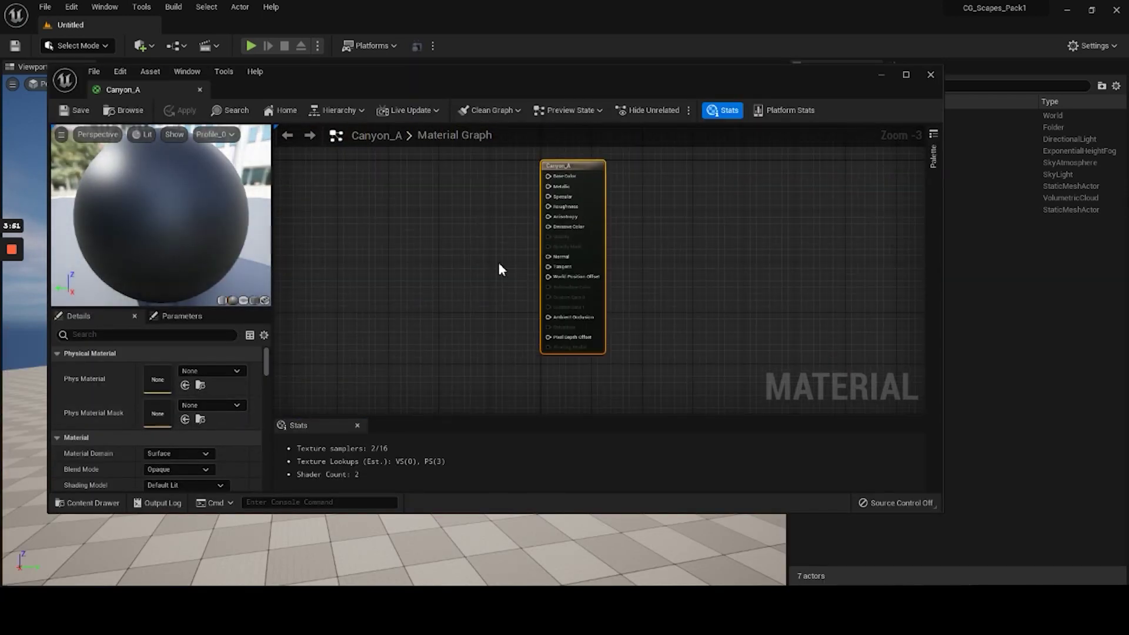
mouse_move(560, 164)
left_mouse_down()
mouse_move(586, 177)
mouse_move(573, 170)
left_mouse_up()
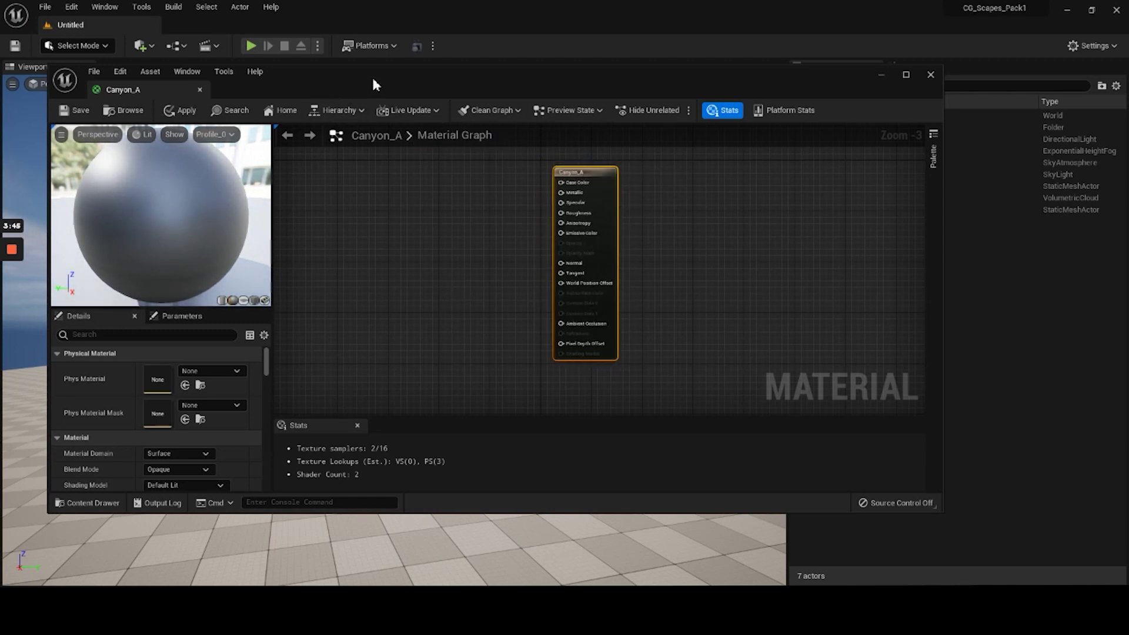
left_click_drag(376, 82, 375, 21)
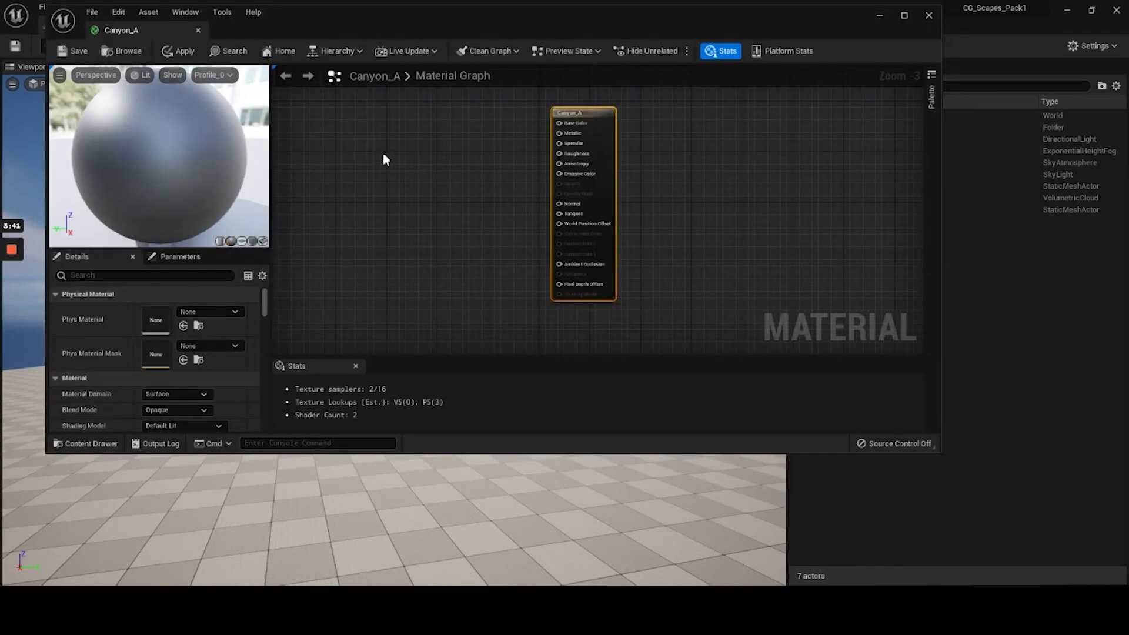
Step: Browse the Content Drawer to the C6_Multi_udim textures folder
key("ctrl+space")
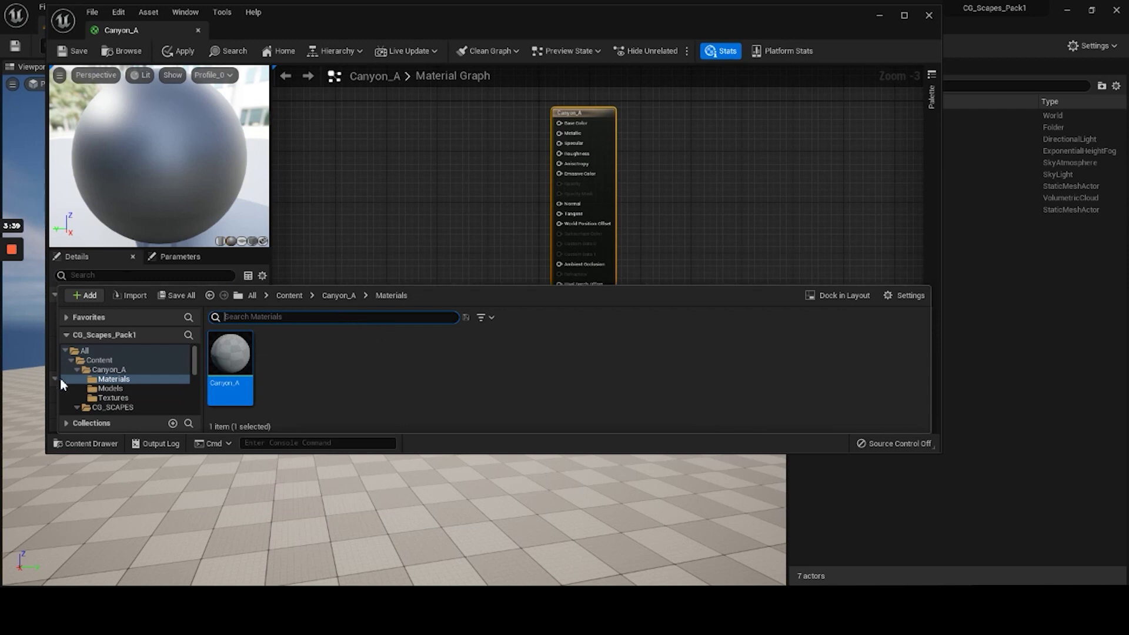
scroll(108, 389, "down", 3)
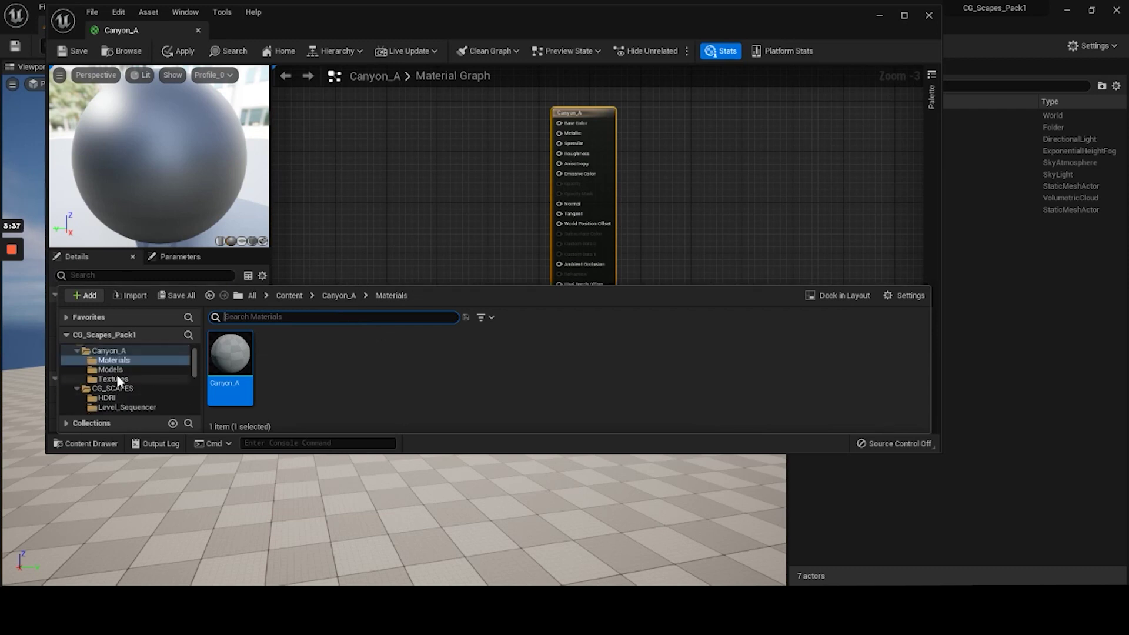
scroll(126, 387, "down", 2)
left_click(127, 390)
scroll(128, 391, "down", 3)
scroll(128, 393, "down", 1)
left_click(135, 389)
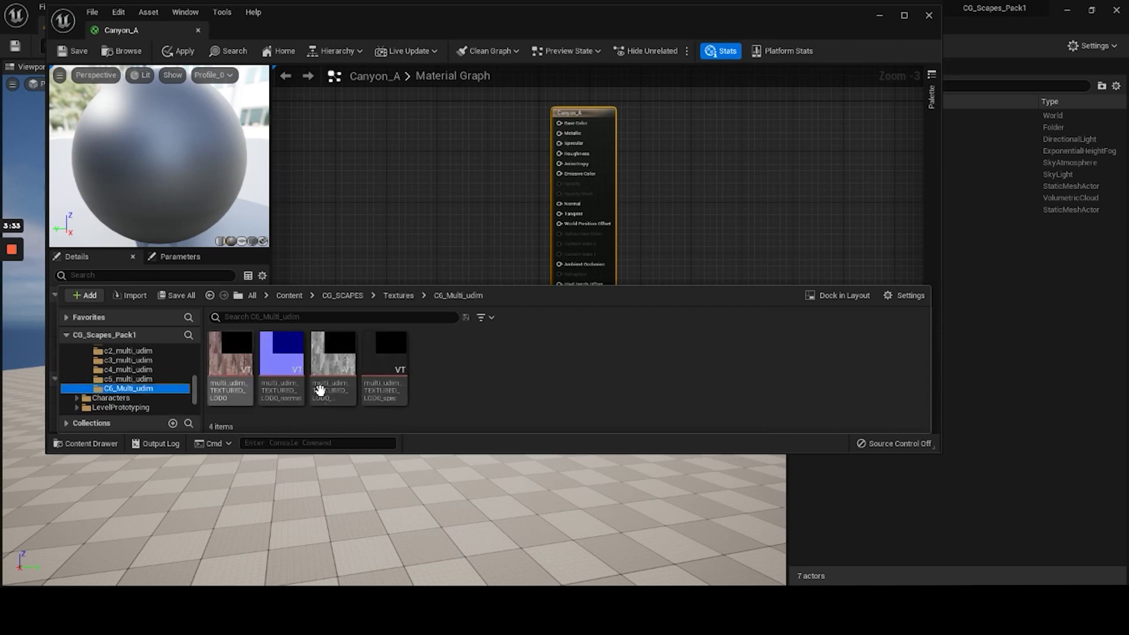
Step: Drag all four C6_Multi_udim textures into the graph and arrange them left of the output node
left_click(231, 376)
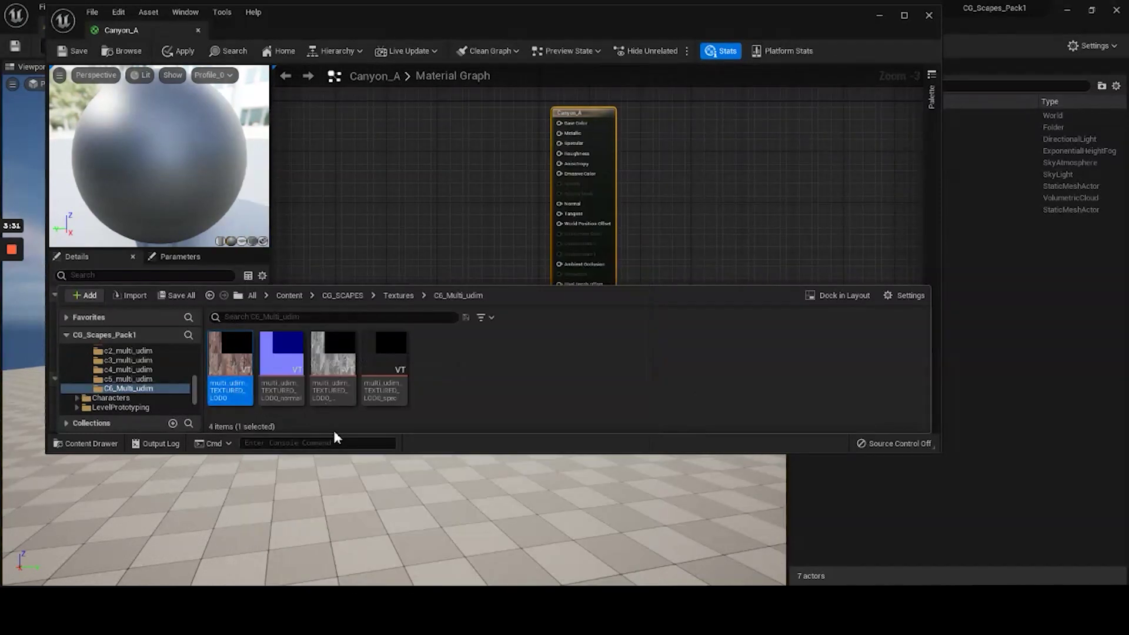
left_click(375, 367, "shift")
left_click_drag(374, 367, 385, 128)
left_click_drag(448, 245, 436, 284)
left_click_drag(458, 201, 347, 246)
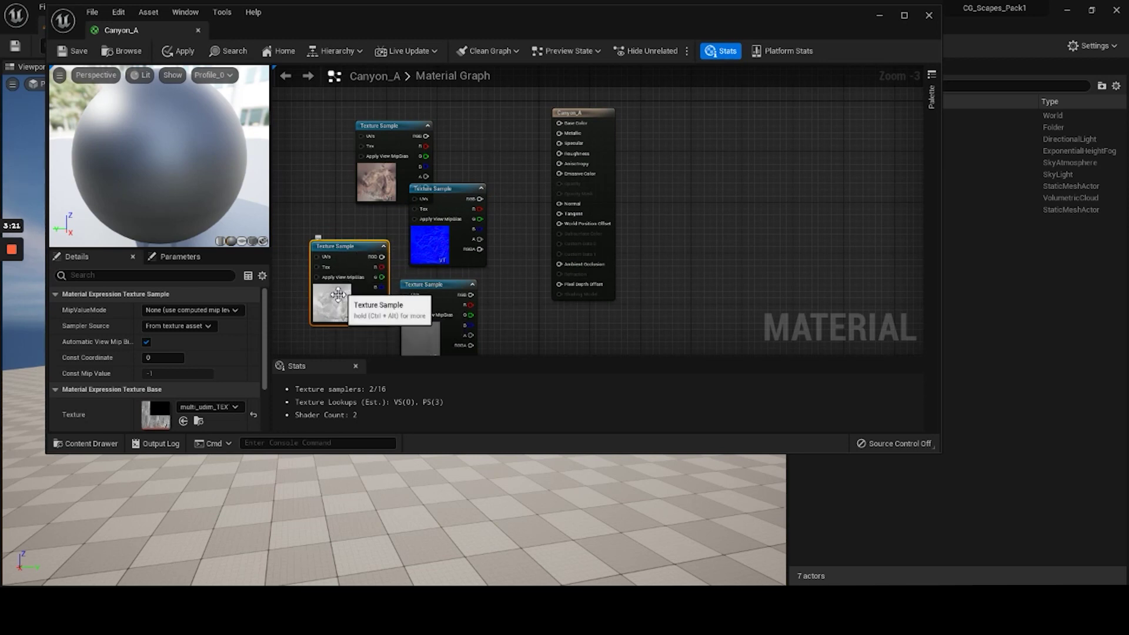
Step: Open the first multi-UDIM texture in its editor and look through its details
key("ctrl+space")
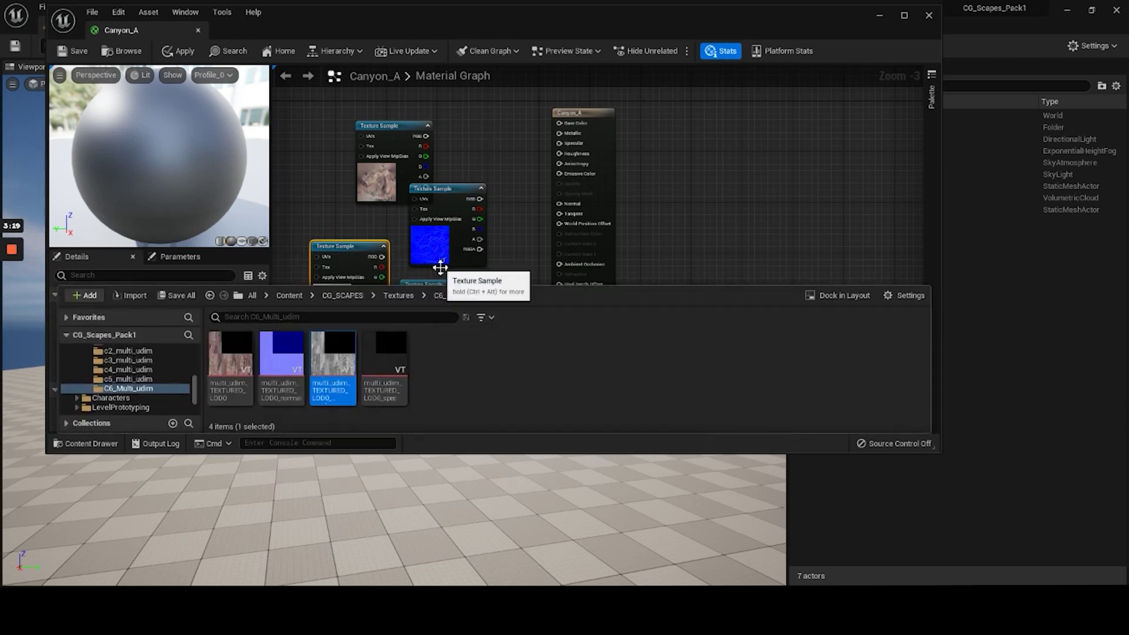
double_click(332, 367)
scroll(815, 286, "down", 7)
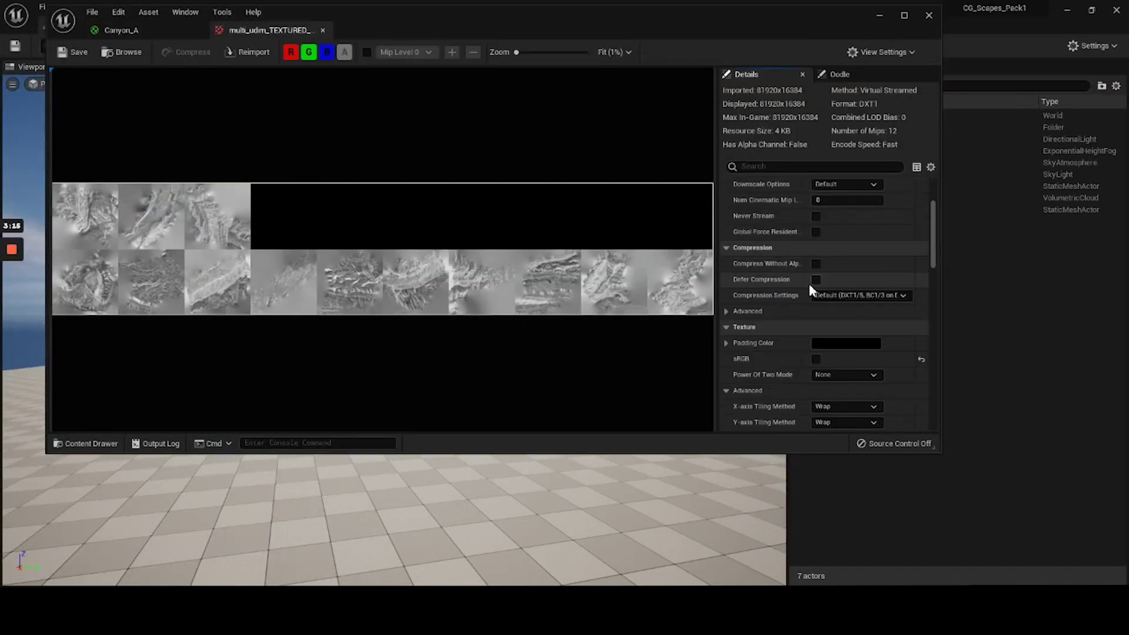
scroll(799, 315, "down", 1)
scroll(788, 294, "up", 1)
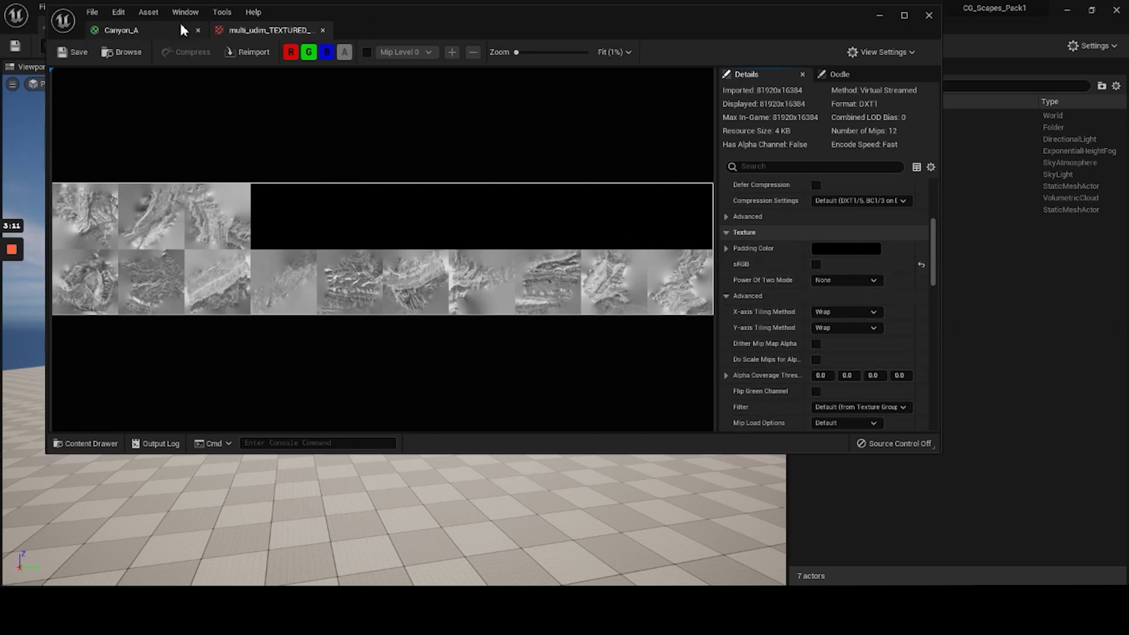
Step: Back in the Canyon_A graph, reposition the normal and top texture nodes
left_click(147, 29)
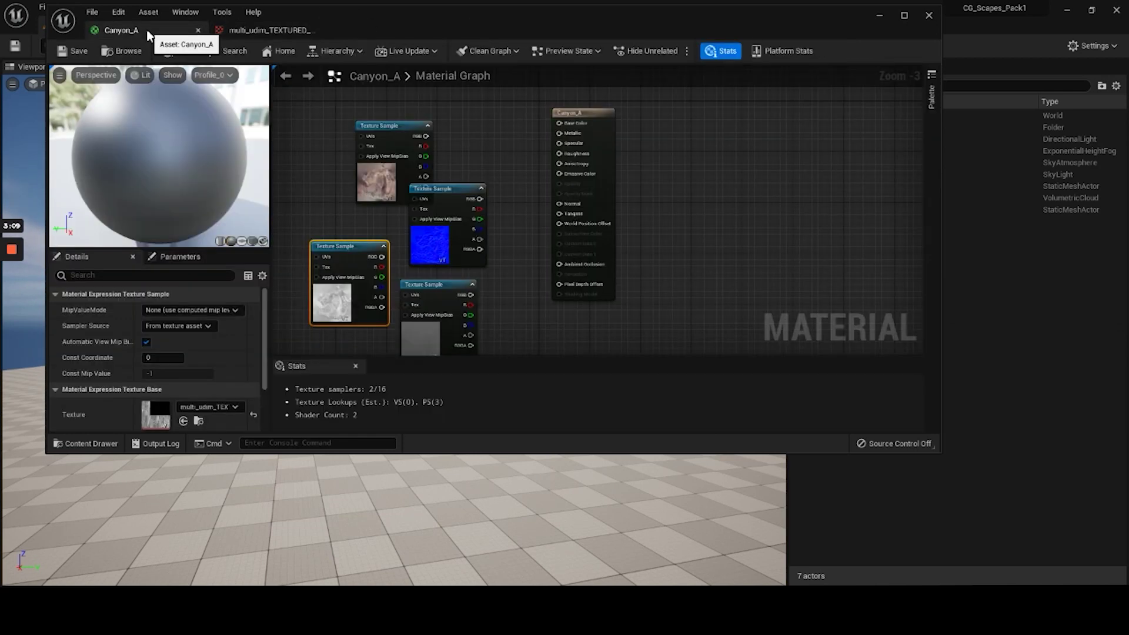
left_click_drag(453, 189, 481, 190)
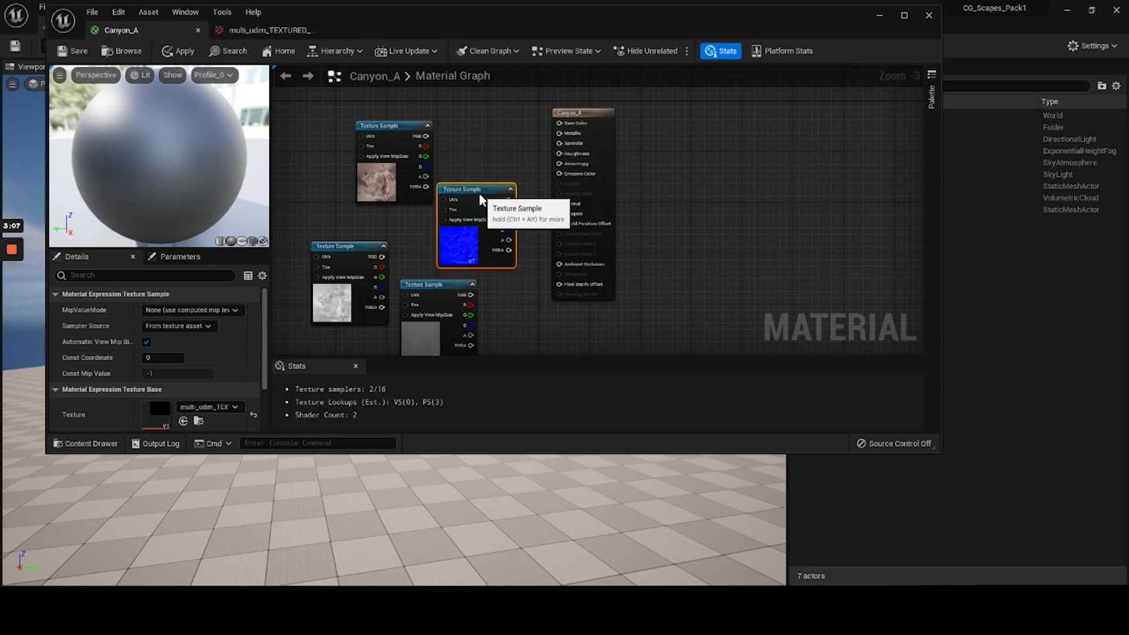
left_click_drag(412, 157, 399, 150)
left_click(438, 338)
Step: Inspect the spec texture in its own editor, then return to the Canyon_A graph
key("ctrl+space")
double_click(372, 350)
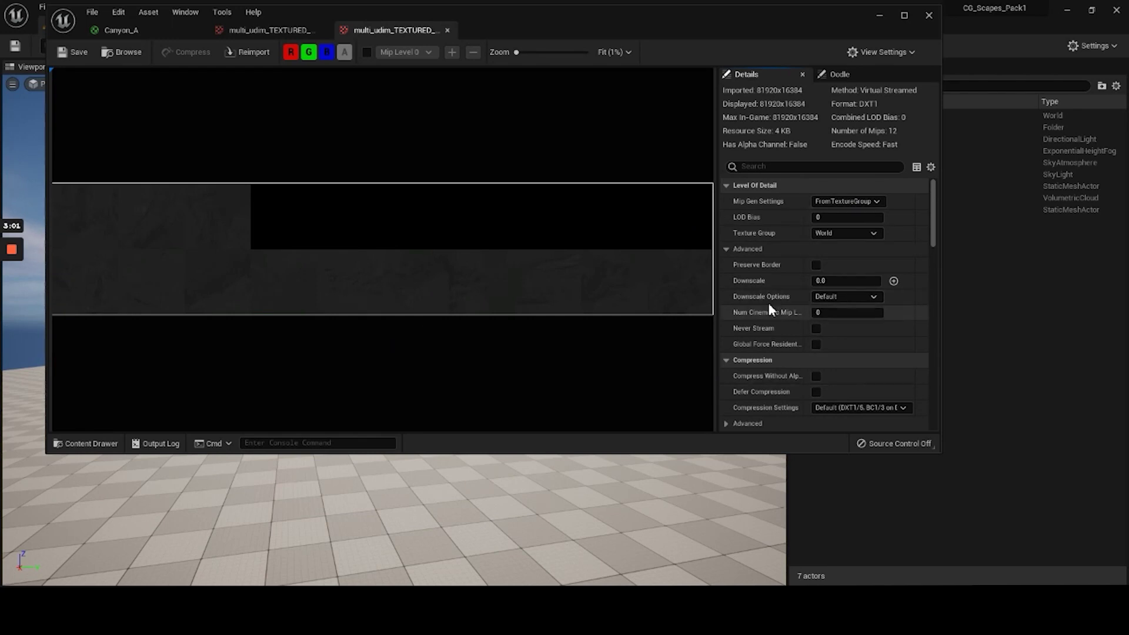
scroll(767, 302, "down", 5)
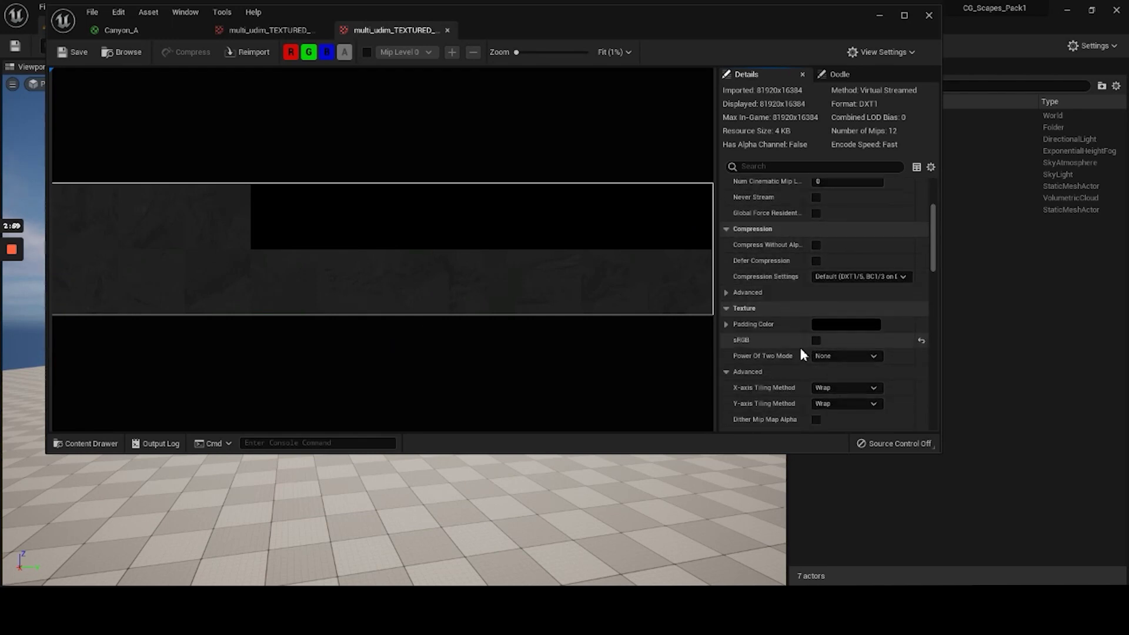
scroll(797, 352, "up", 5)
scroll(842, 331, "down", 2)
scroll(787, 347, "up", 2)
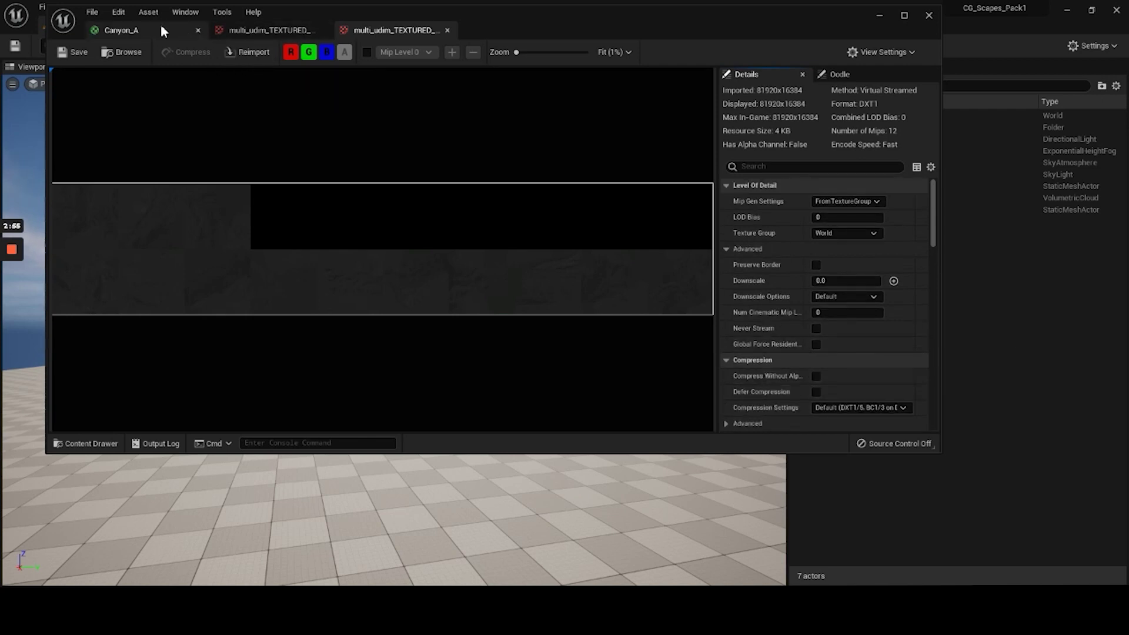
left_click(130, 30)
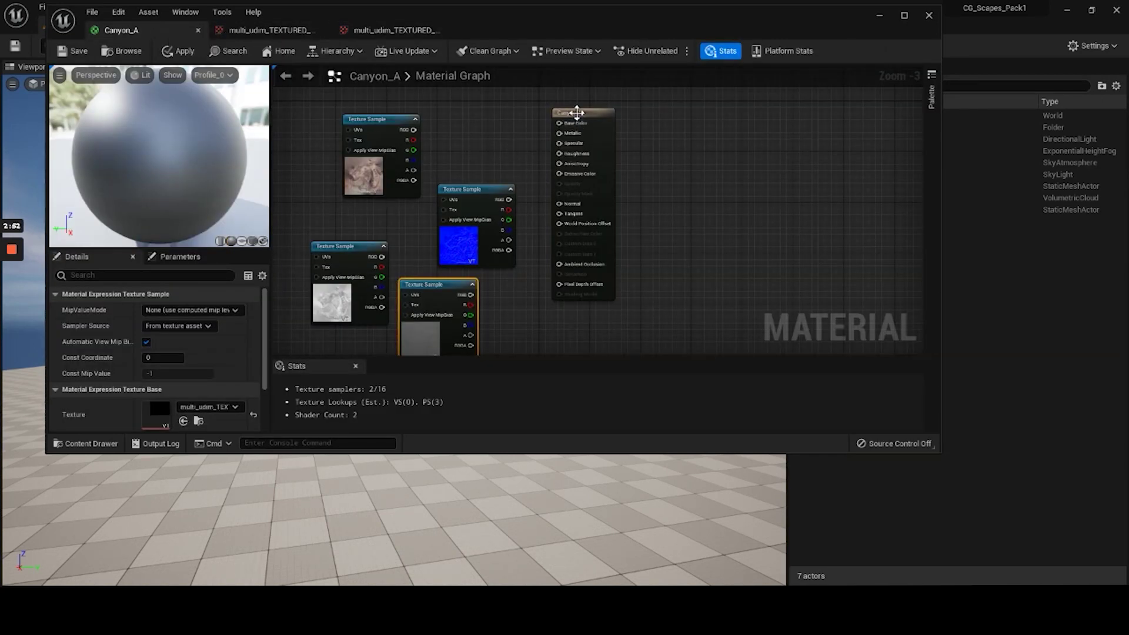
Step: Wire the texture nodes into the Base Color, Roughness and Specular inputs
left_click_drag(573, 110, 580, 114)
left_click_drag(414, 129, 566, 129)
left_click_drag(491, 192, 566, 210)
left_click_drag(382, 256, 572, 165)
left_click_drag(475, 295, 568, 150)
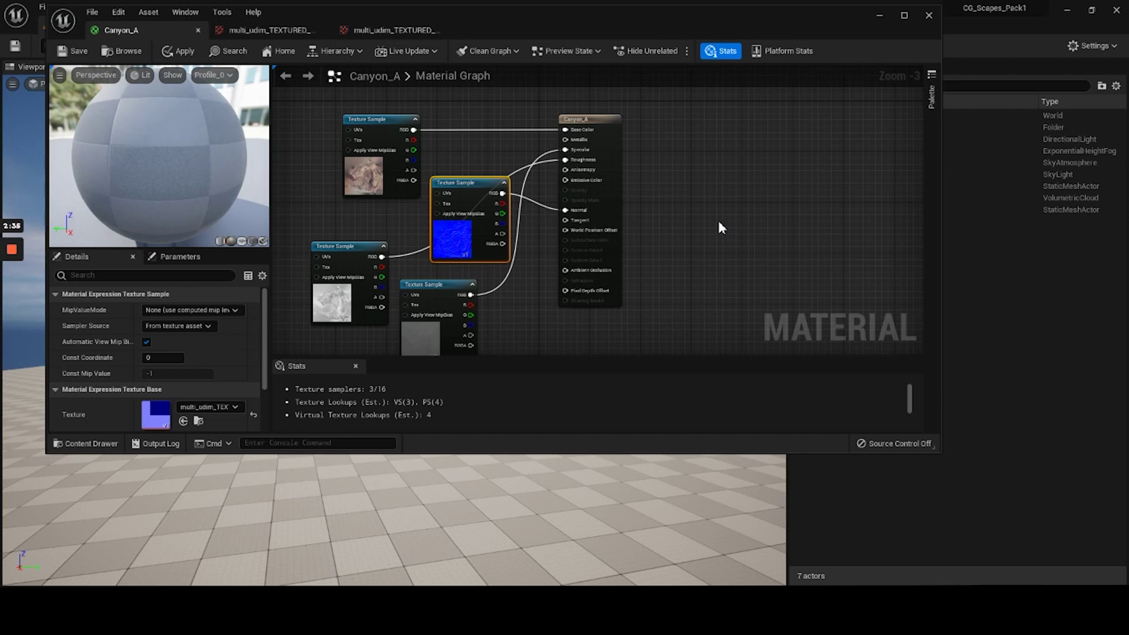
Step: Orbit the preview sphere to inspect the textured Canyon_A material
scroll(514, 202, "down", 4)
scroll(558, 172, "up", 3)
left_click_drag(195, 157, 140, 159)
scroll(512, 209, "down", 2)
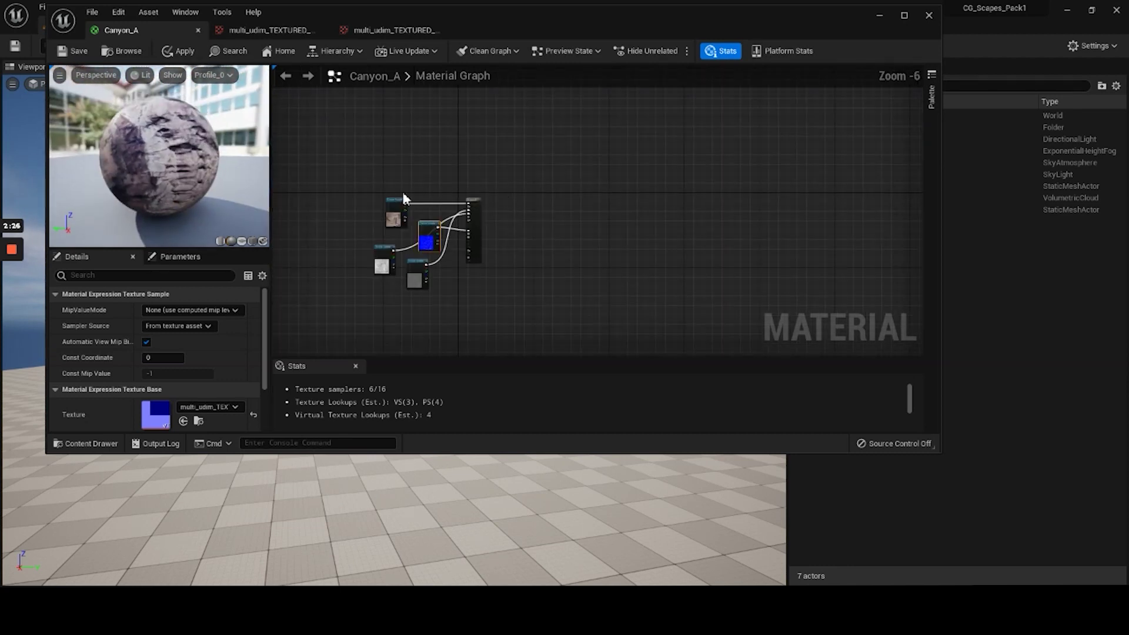
scroll(403, 198, "up", 2)
scroll(484, 176, "down", 2)
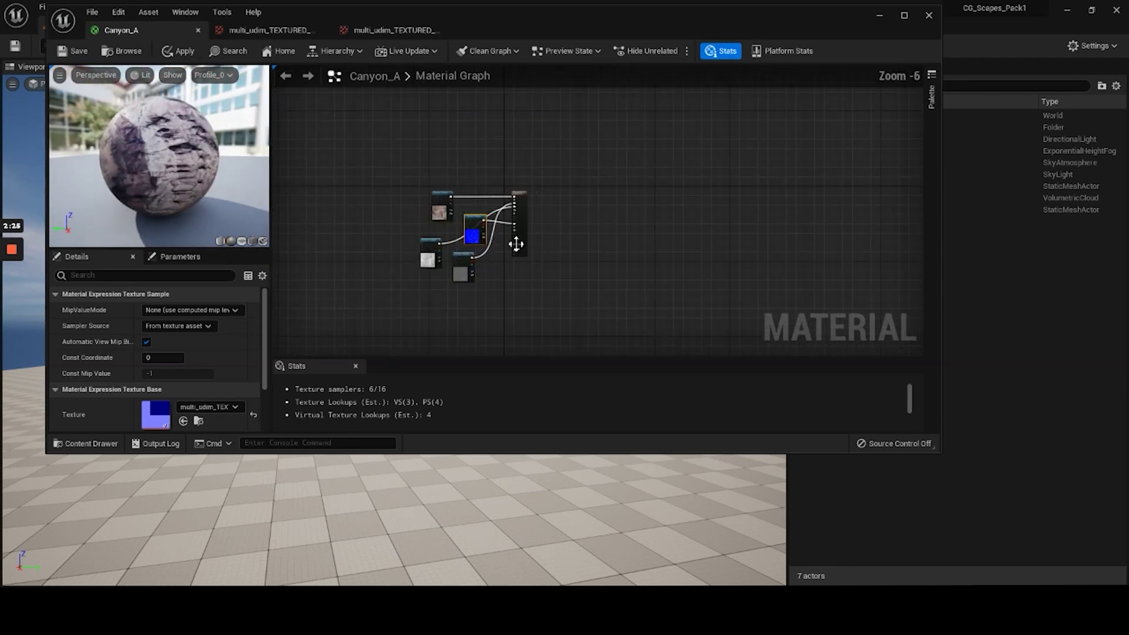
scroll(511, 241, "up", 2)
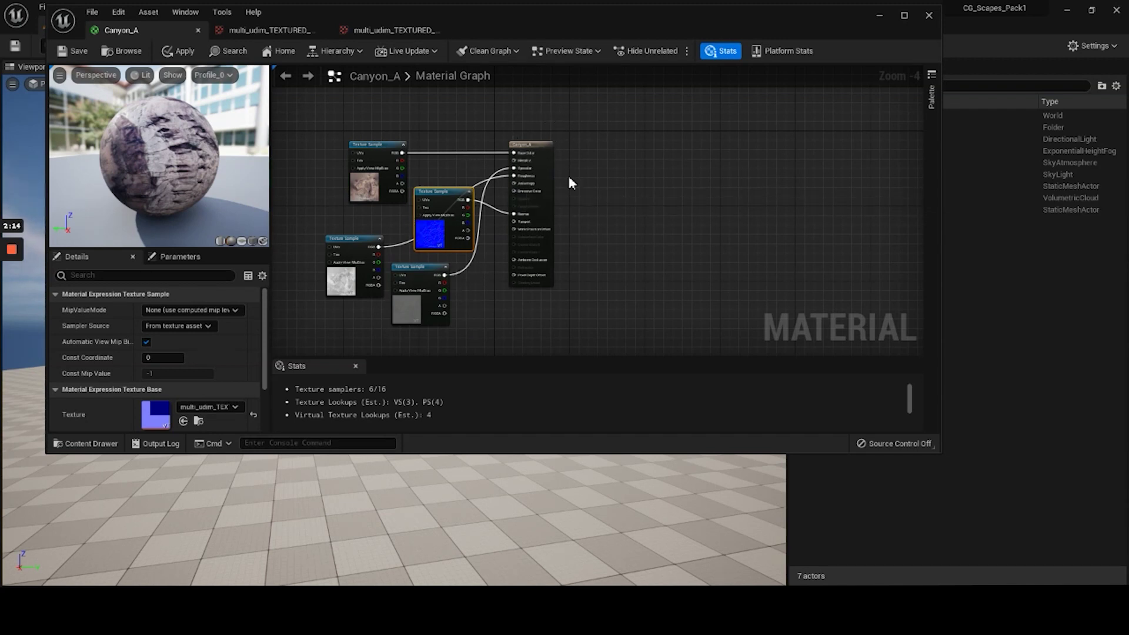
Step: Save the Canyon_A material
key("ctrl+space")
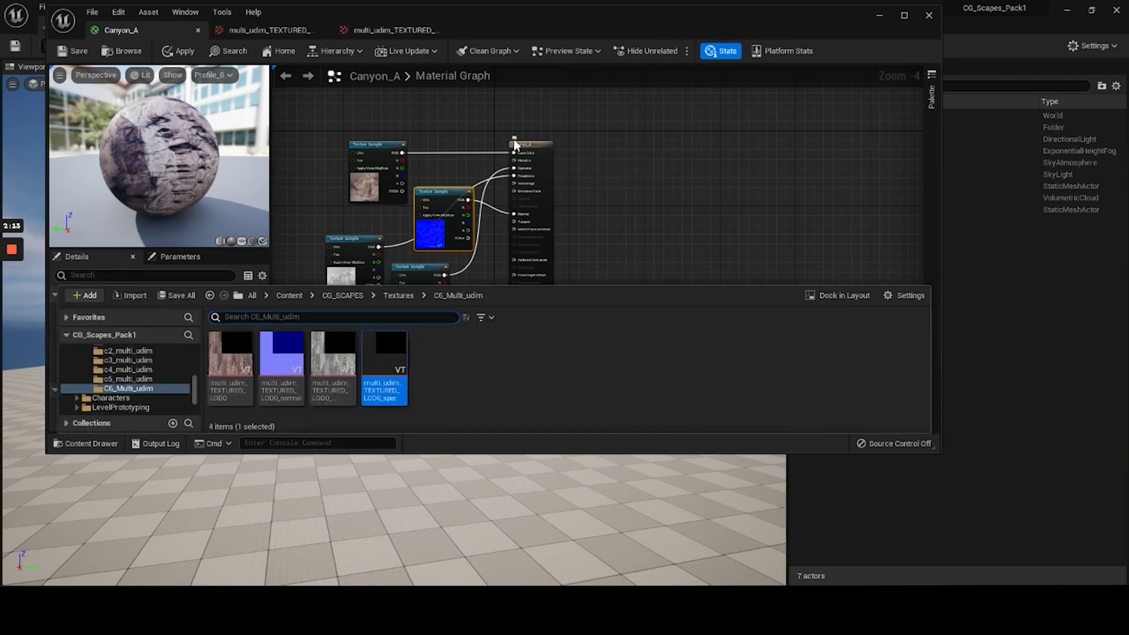
key("ctrl+space")
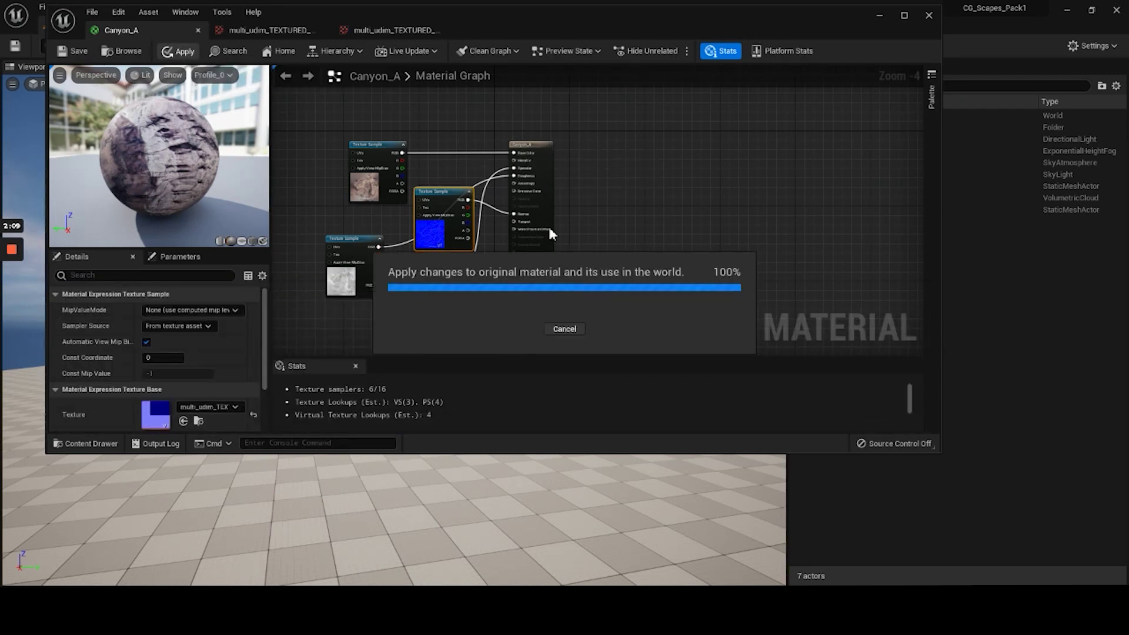
left_click(73, 51)
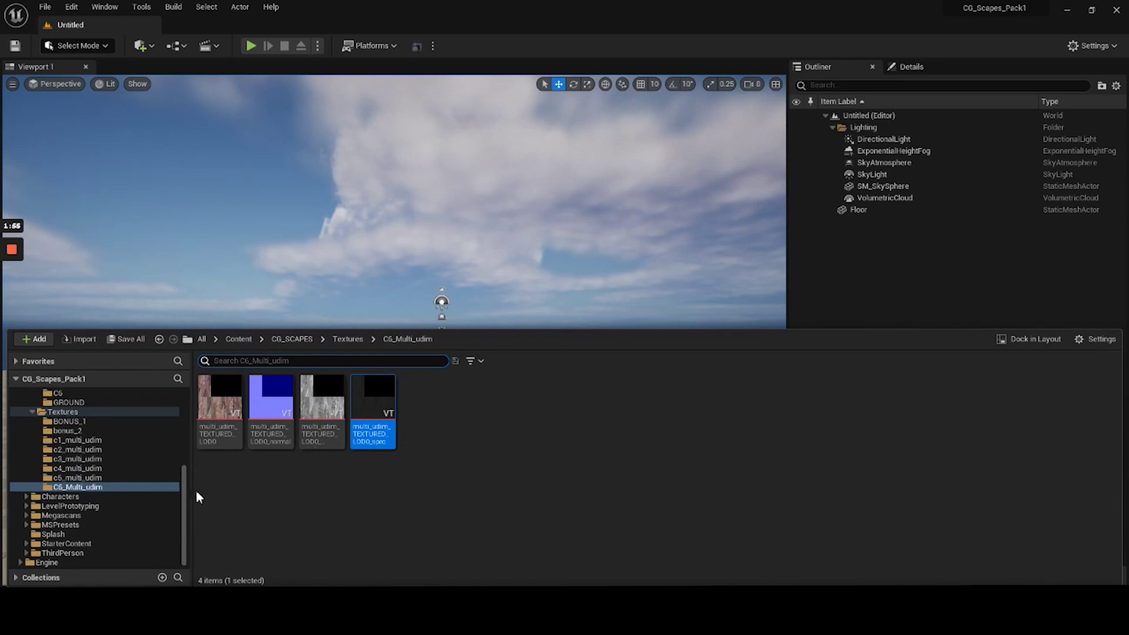
Step: Open C6_Multi_udim_Lod_1 from Canyon_A > Models in the Static Mesh Editor
scroll(114, 515, "up", 6)
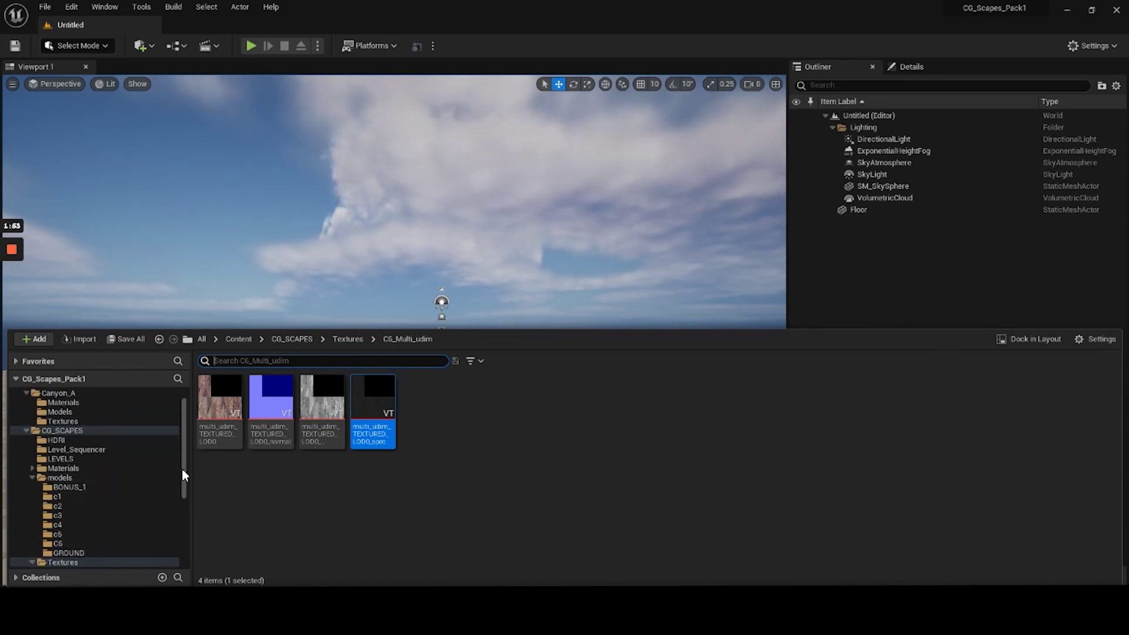
scroll(80, 470, "down", 5)
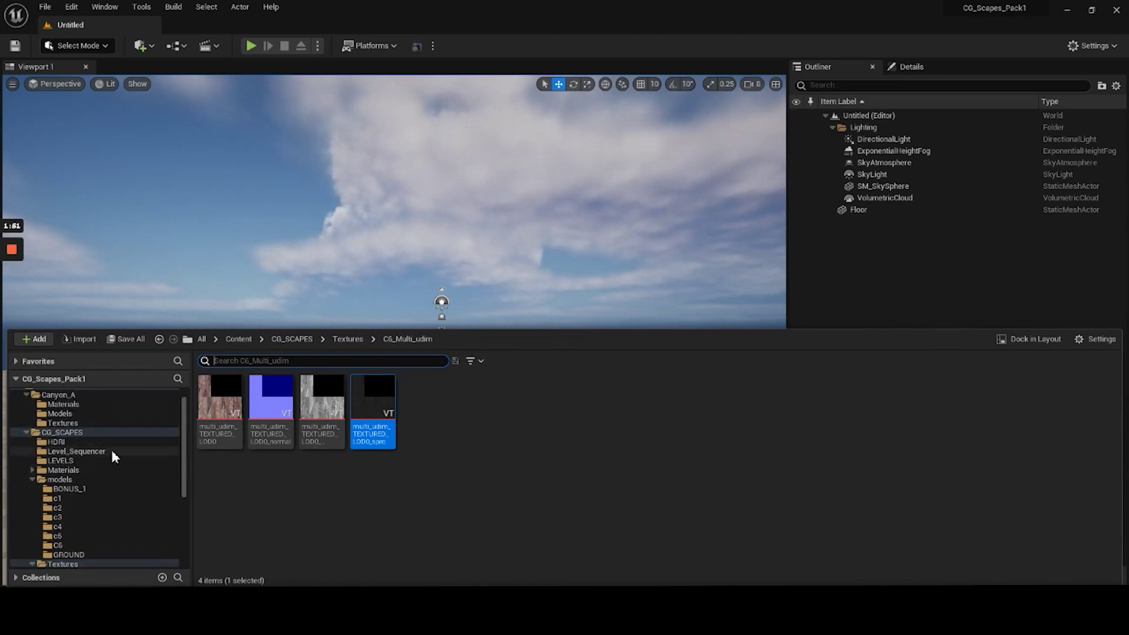
scroll(64, 463, "down", 3)
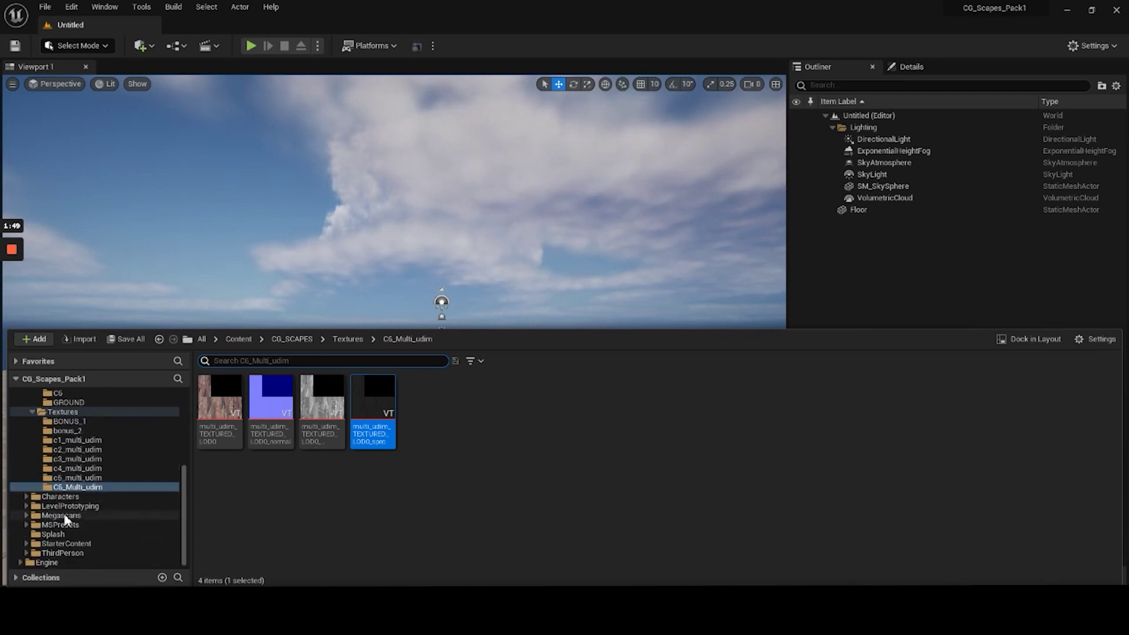
scroll(90, 473, "up", 7)
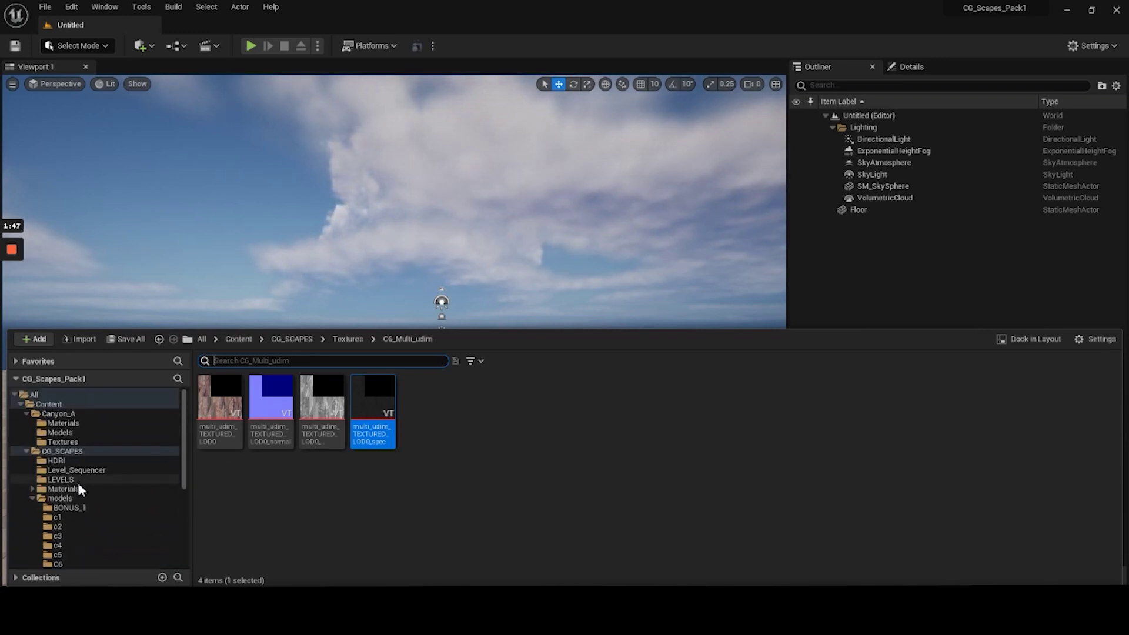
left_click(59, 433)
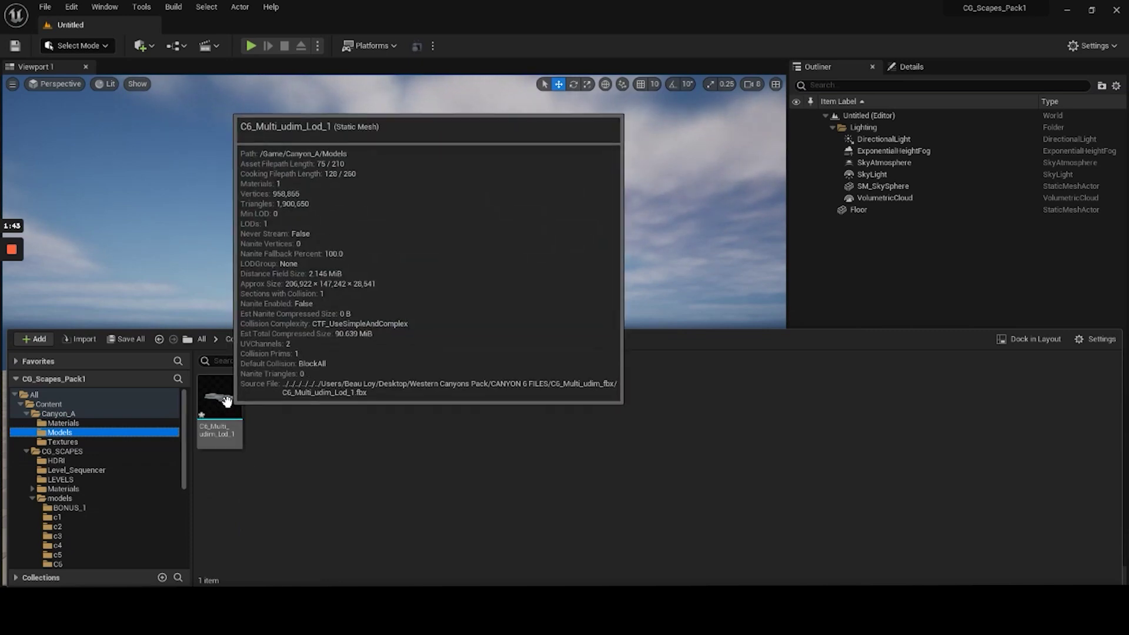
left_click(235, 428)
double_click(235, 428)
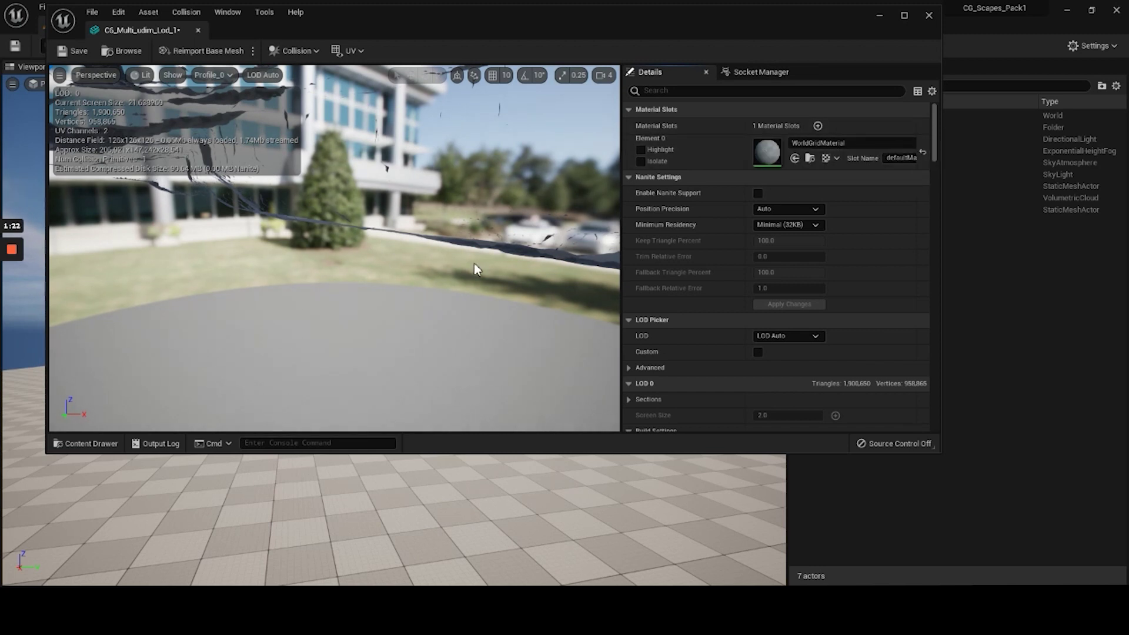
Step: Assign the Canyon_A material to the mesh's slot and frame the whole canyon mesh
key("ctrl+space")
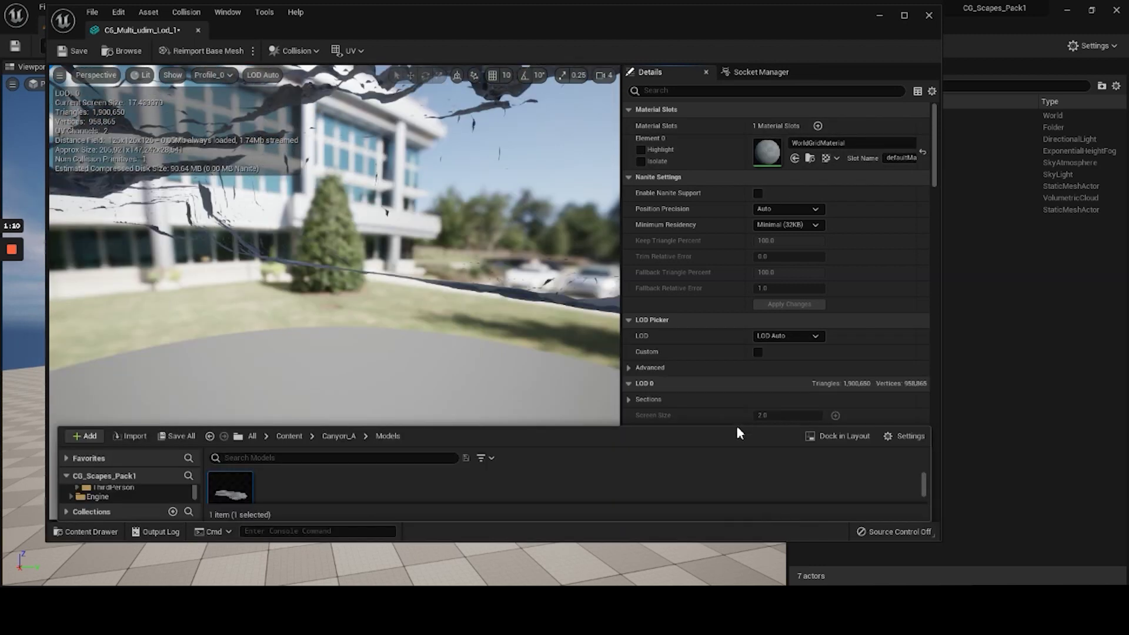
left_click_drag(737, 428, 734, 322)
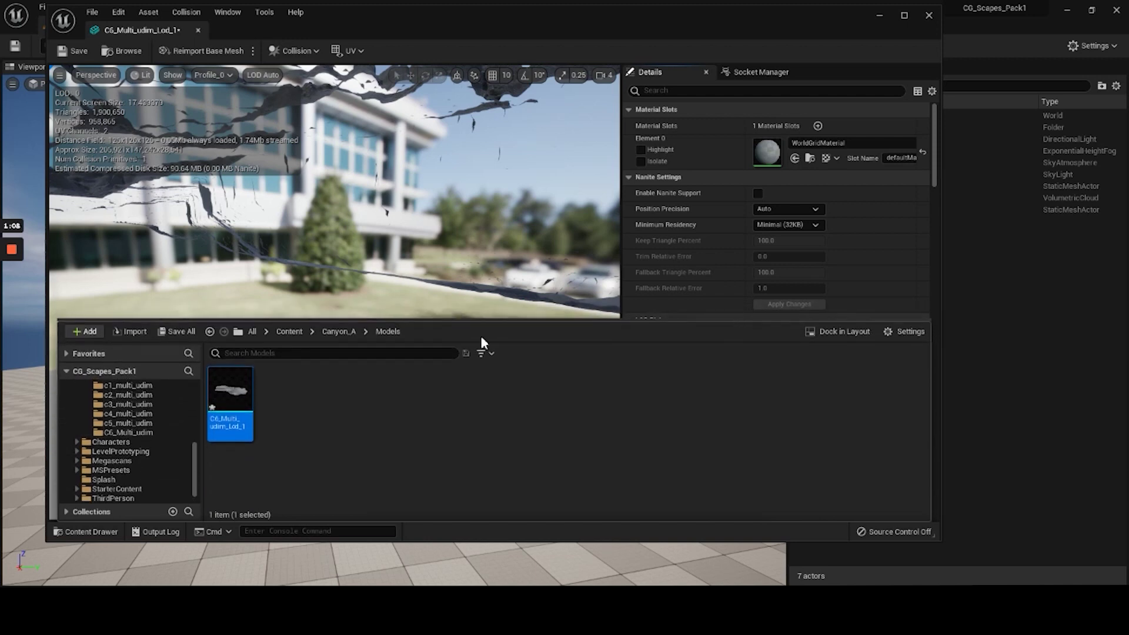
scroll(117, 452, "up", 4)
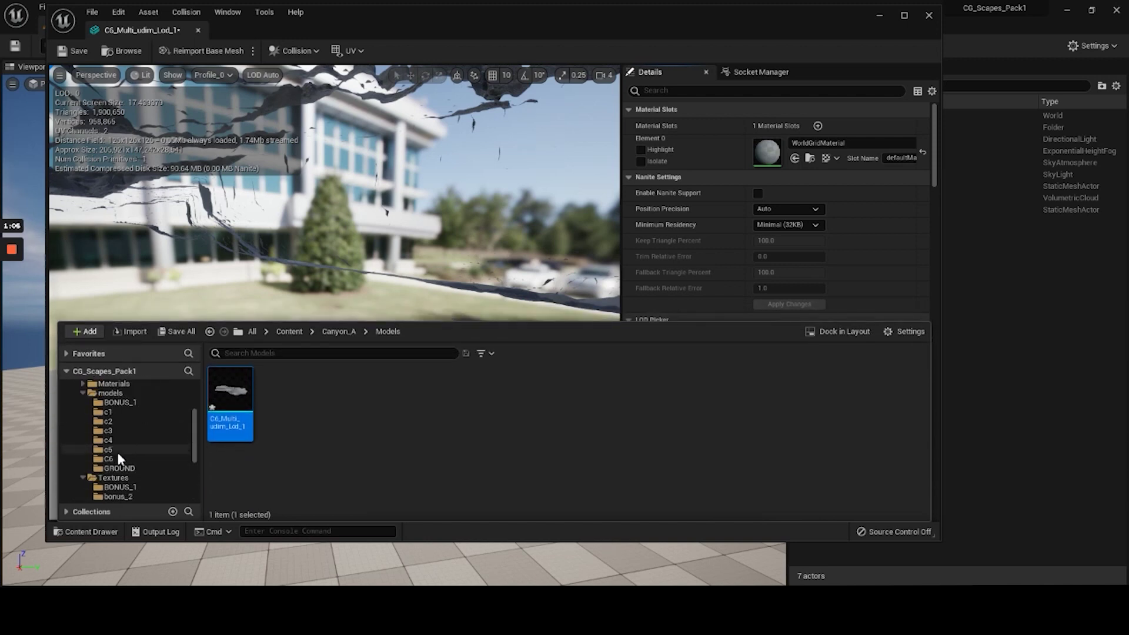
scroll(118, 453, "up", 2)
left_click(108, 421)
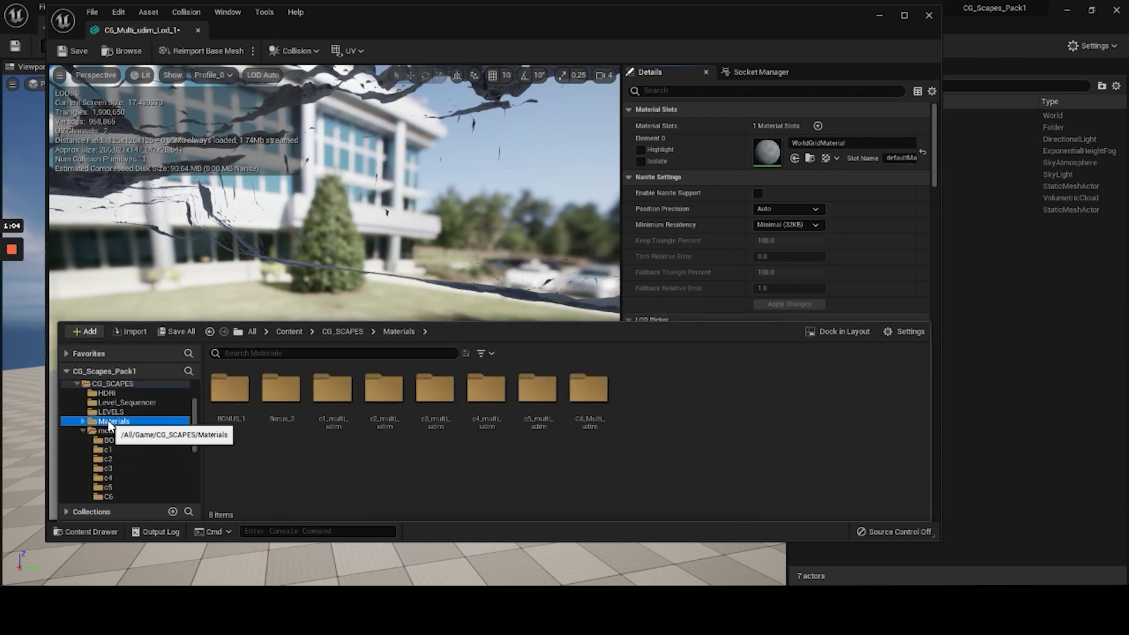
scroll(107, 436, "up", 3)
left_click(114, 411)
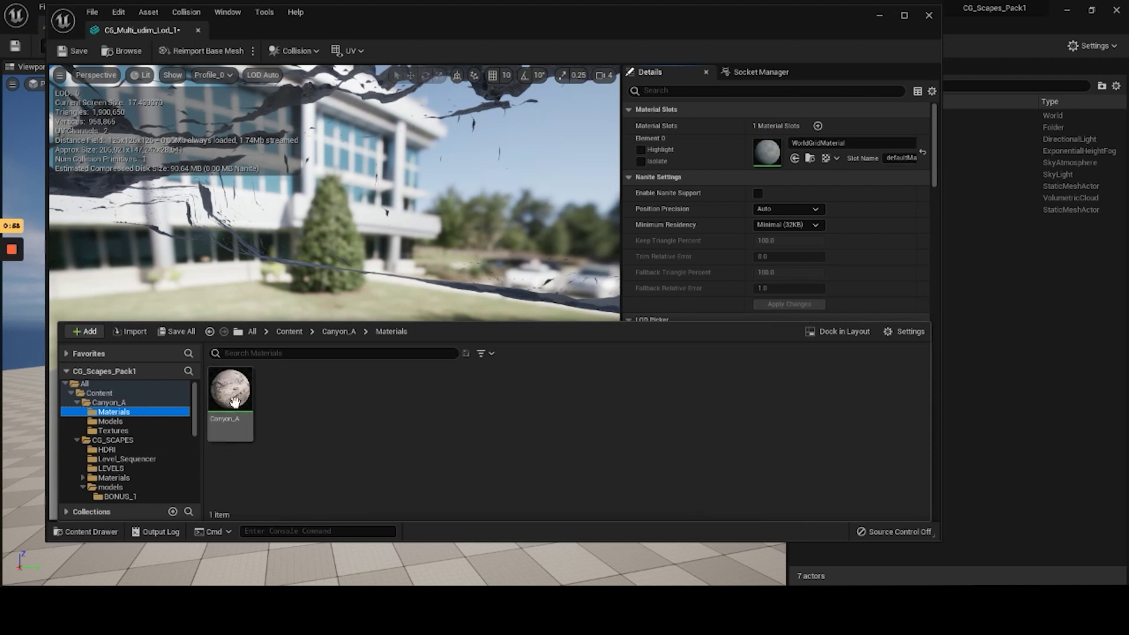
left_click_drag(230, 391, 768, 157)
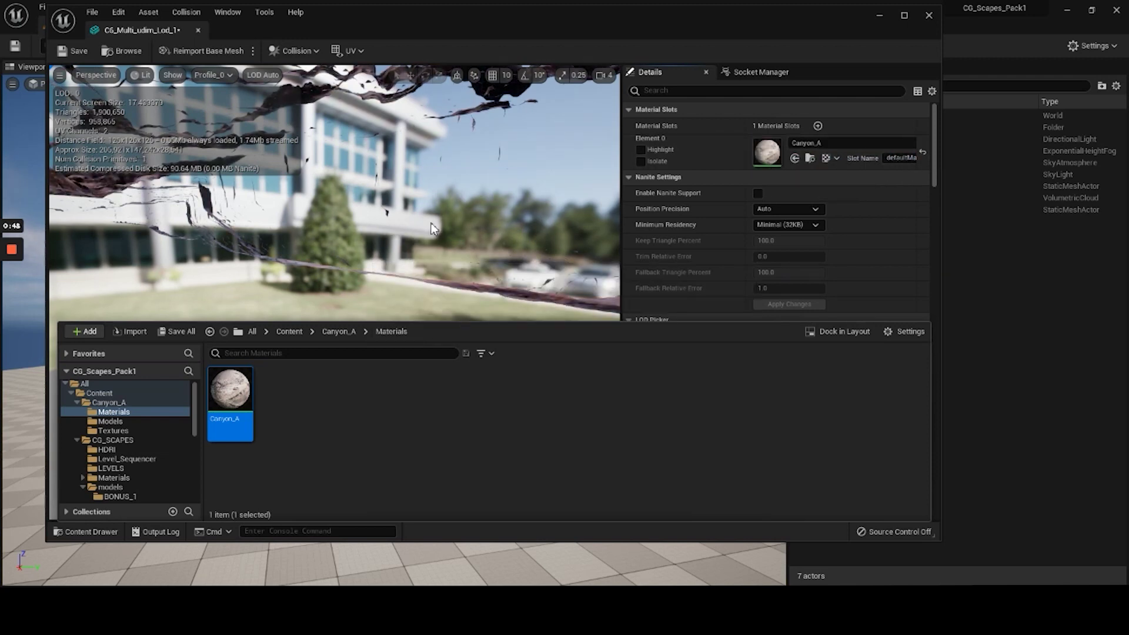
left_click_drag(421, 215, 425, 152)
key("f")
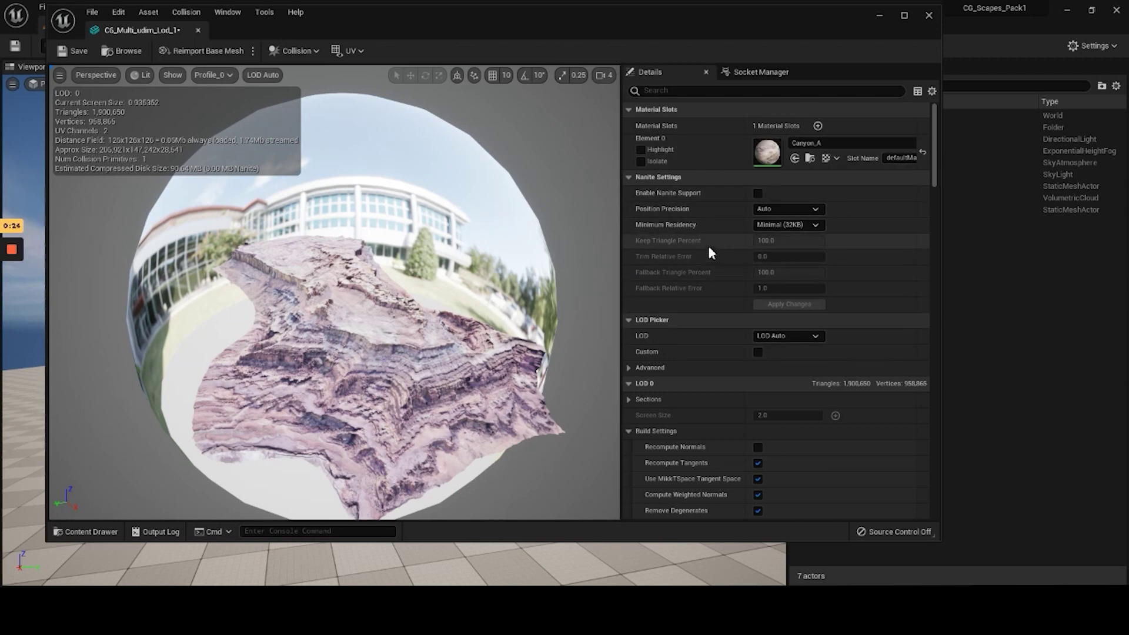
scroll(731, 263, "down", 2)
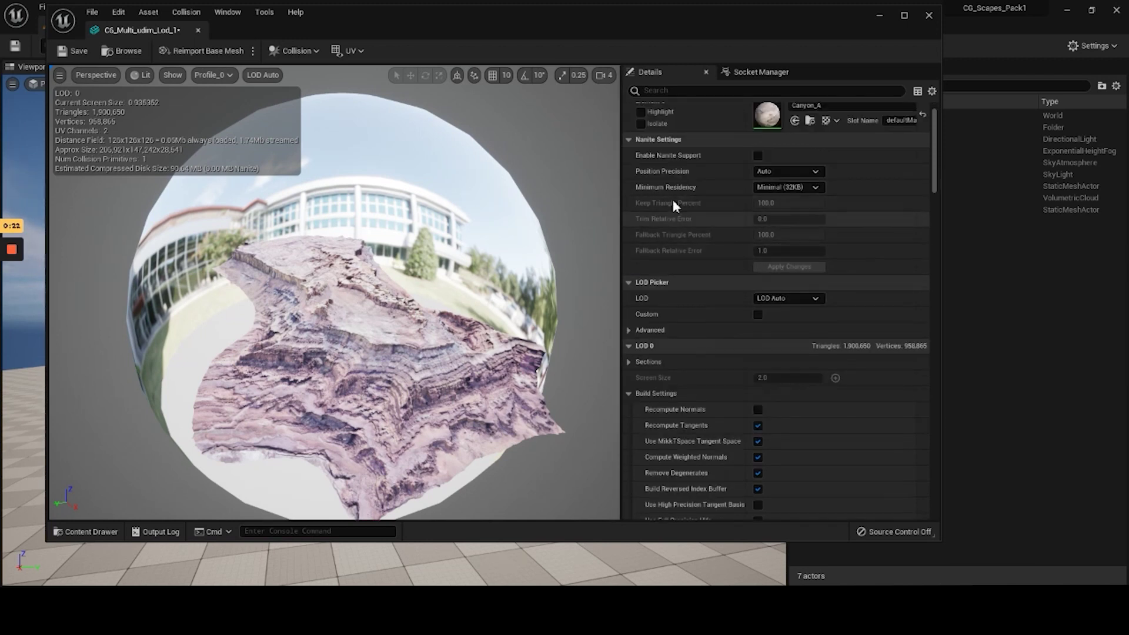
scroll(673, 209, "down", 1)
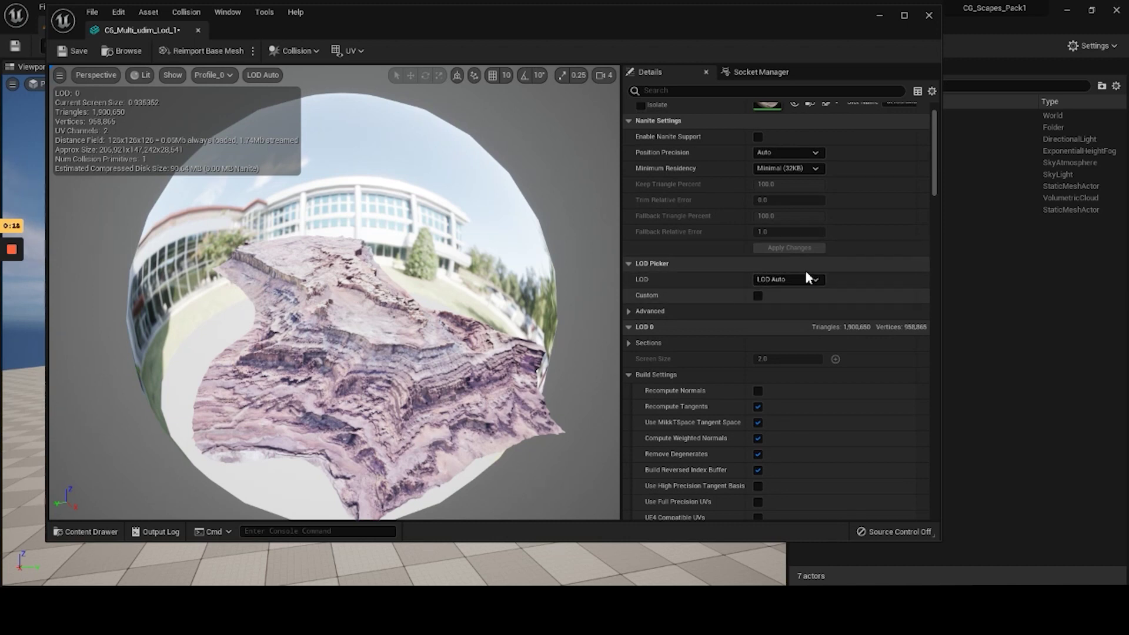
left_click(631, 312)
scroll(693, 347, "down", 1)
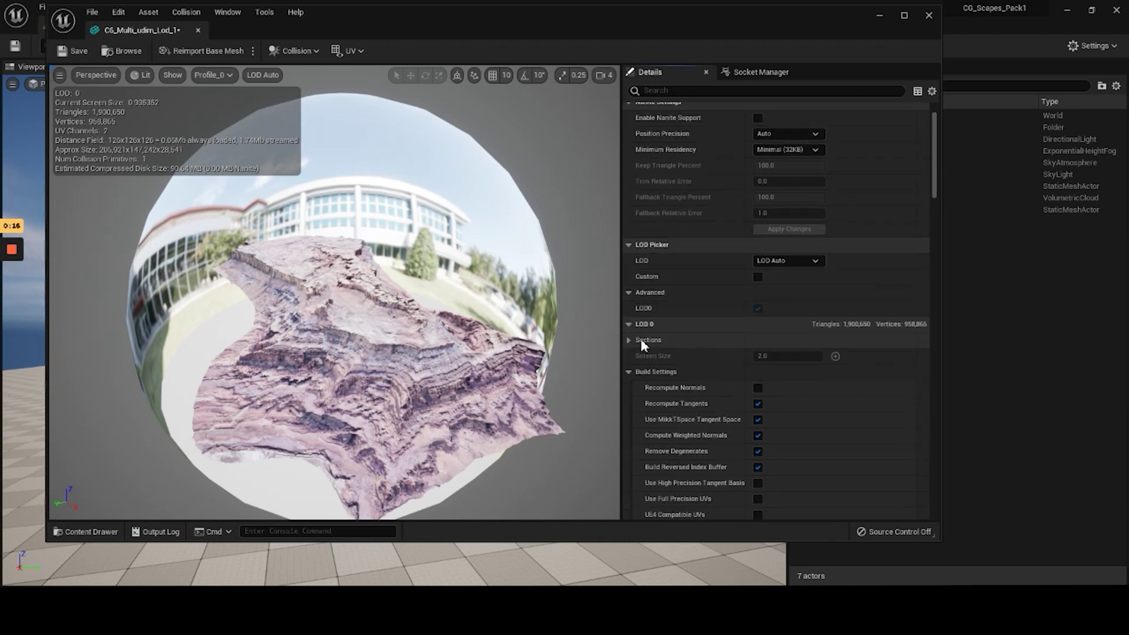
left_click(627, 341)
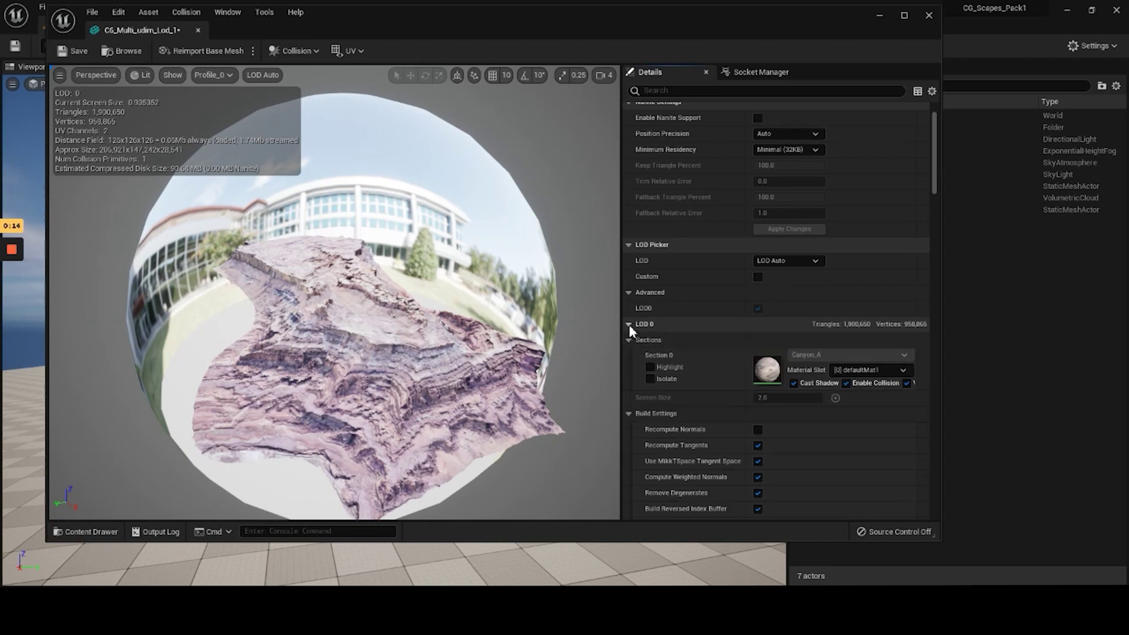
left_click(629, 325)
scroll(734, 362, "down", 2)
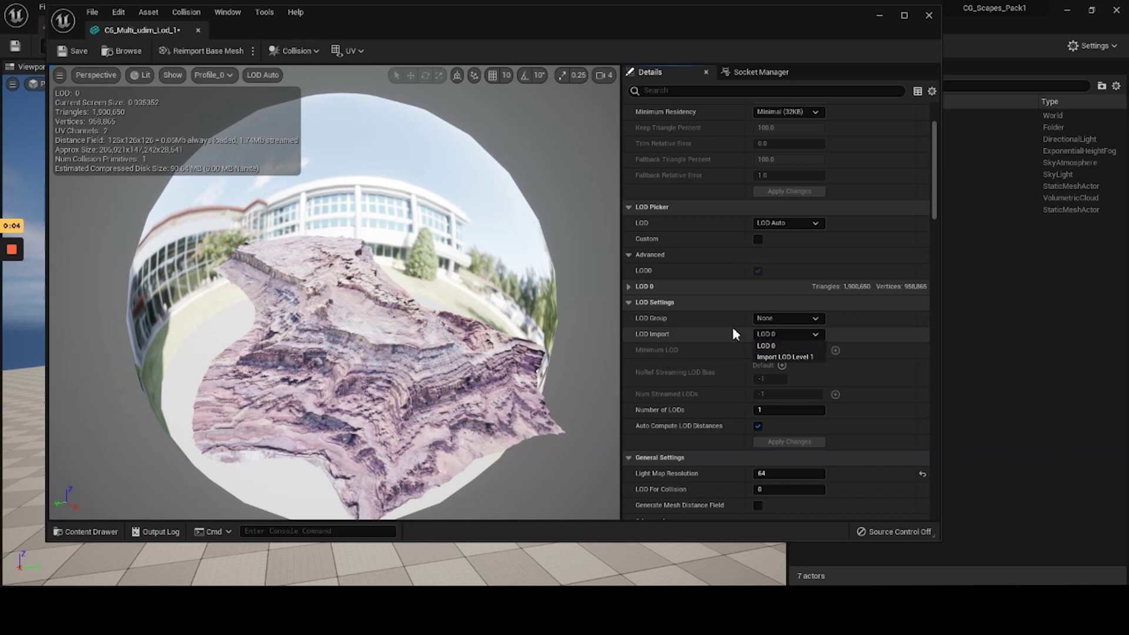
left_click(799, 261)
scroll(676, 365, "down", 4)
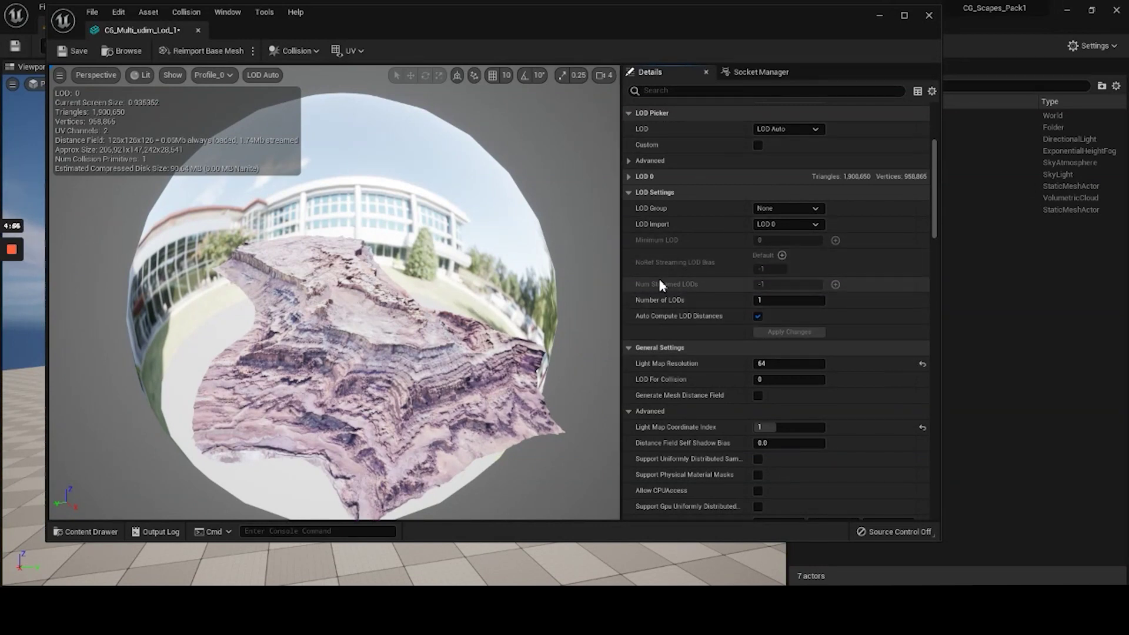
scroll(688, 330, "up", 5)
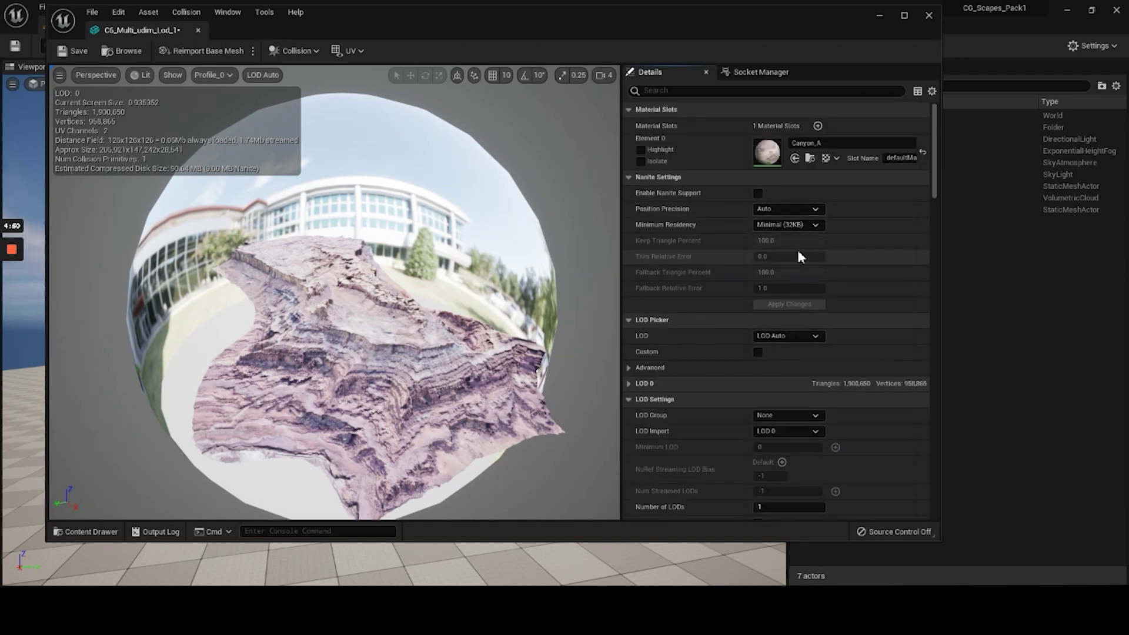
Step: Enable Use Full Precision UVs in the LOD 0 build settings
scroll(781, 259, "down", 3)
left_click(713, 271)
scroll(690, 360, "up", 2)
scroll(724, 321, "up", 1)
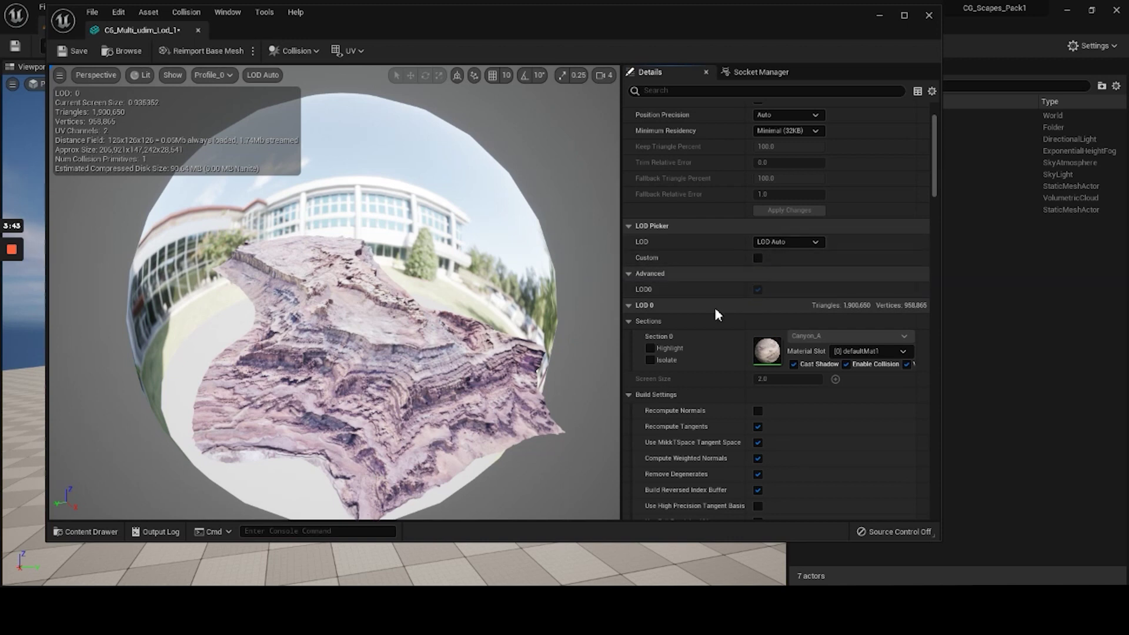
scroll(696, 300, "down", 3)
scroll(711, 268, "down", 3)
scroll(697, 338, "down", 2)
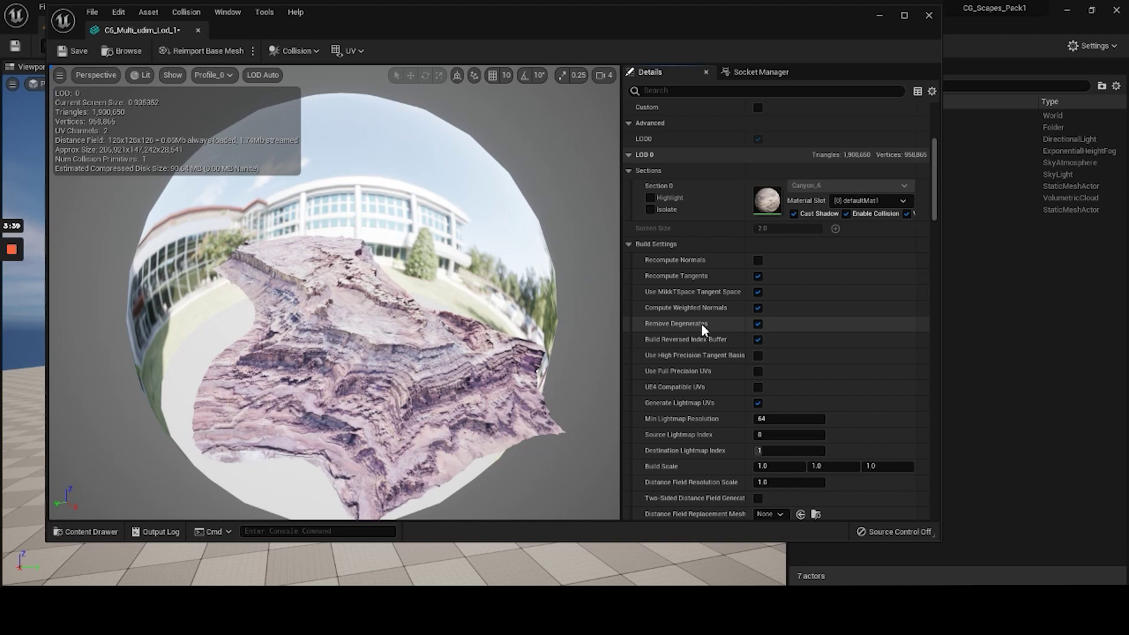
left_click(758, 371)
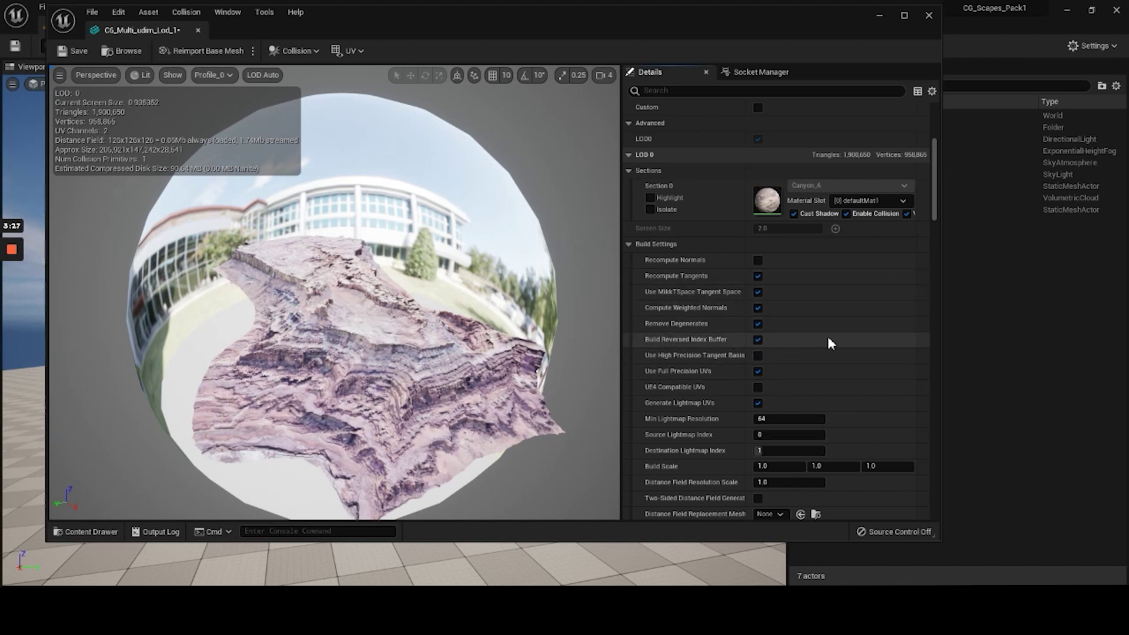
Step: Save the C6_Multi_udim_Lod_1 mesh asset
scroll(735, 329, "up", 8)
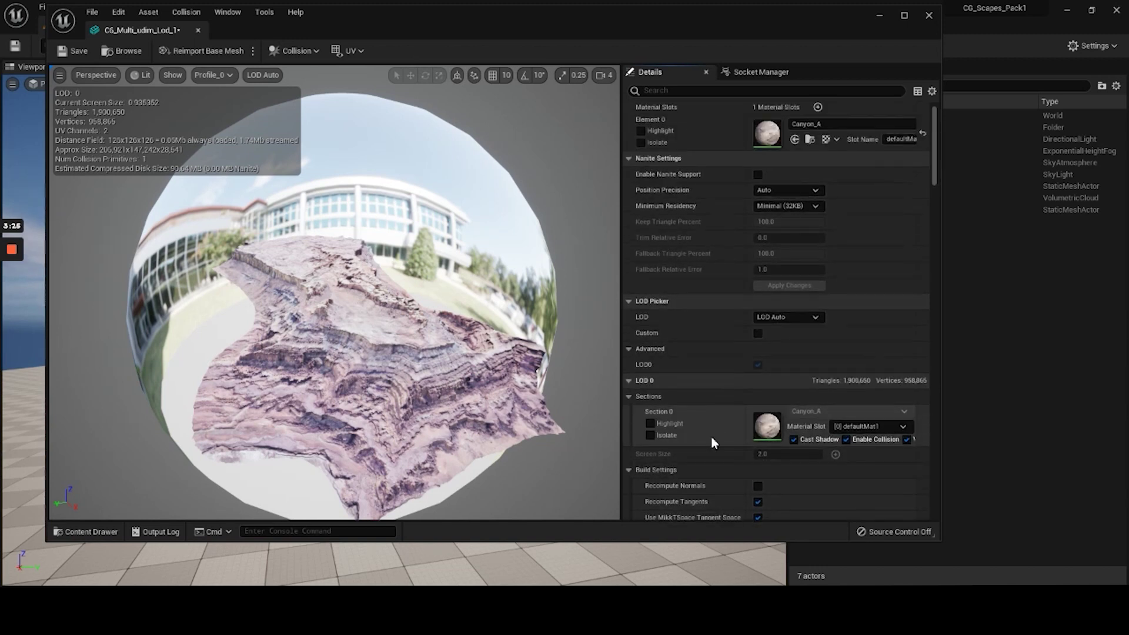
scroll(743, 335, "down", 4)
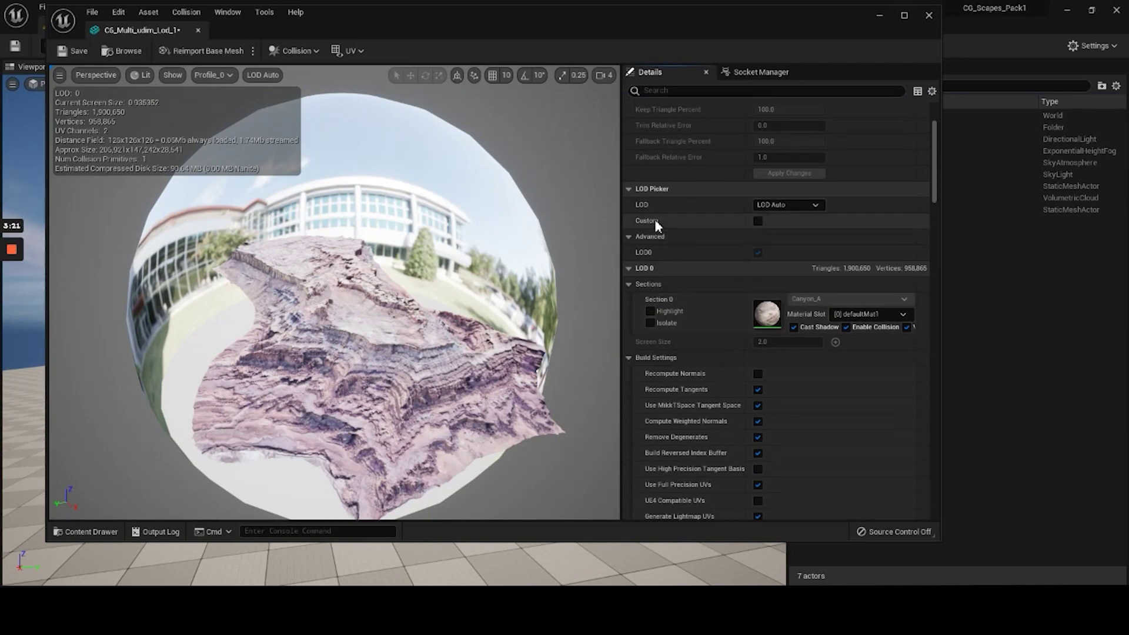
scroll(706, 335, "up", 3)
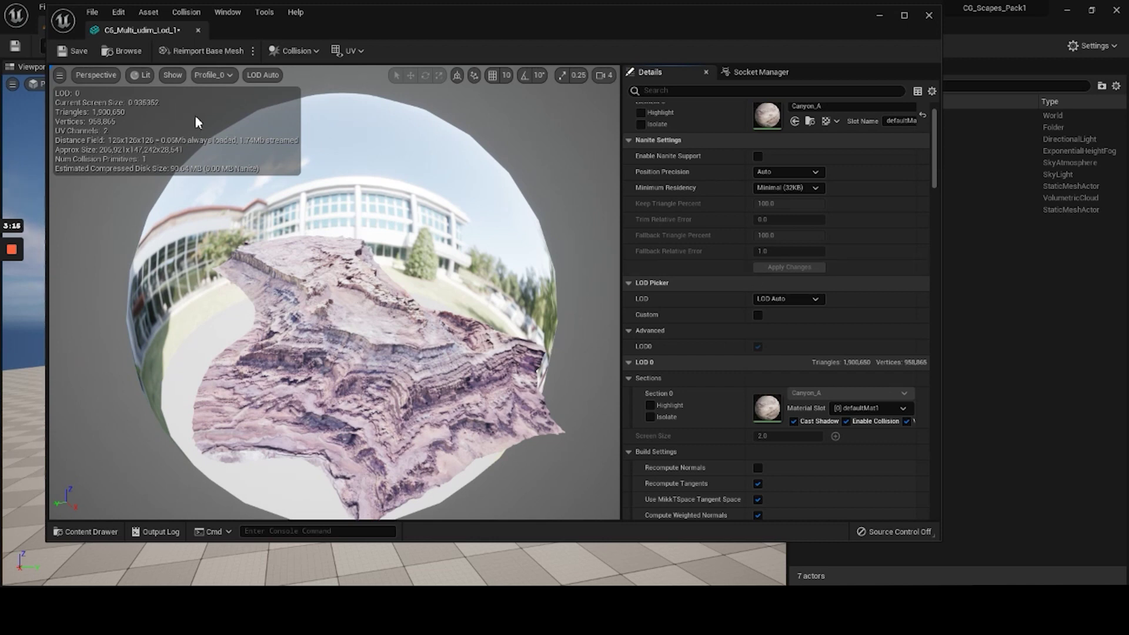
left_click(75, 50)
Step: Back in the level, drag C6_Multi_udim_Lod_1 from Canyon_A/Models into the viewport
key("ctrl+w")
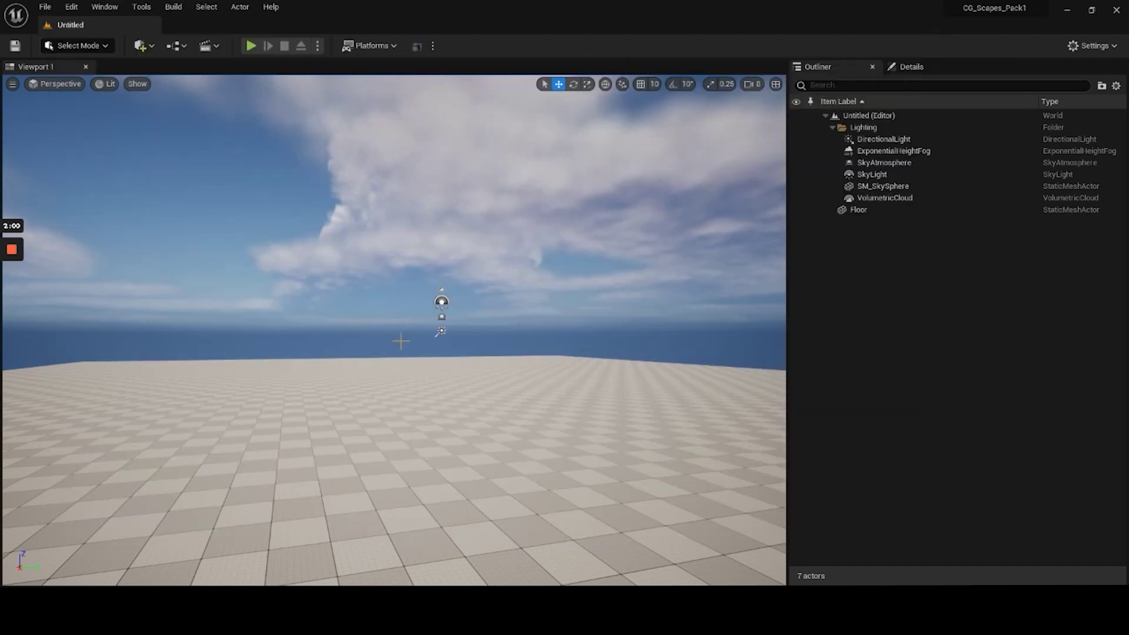
right_click_drag(401, 341, 395, 330)
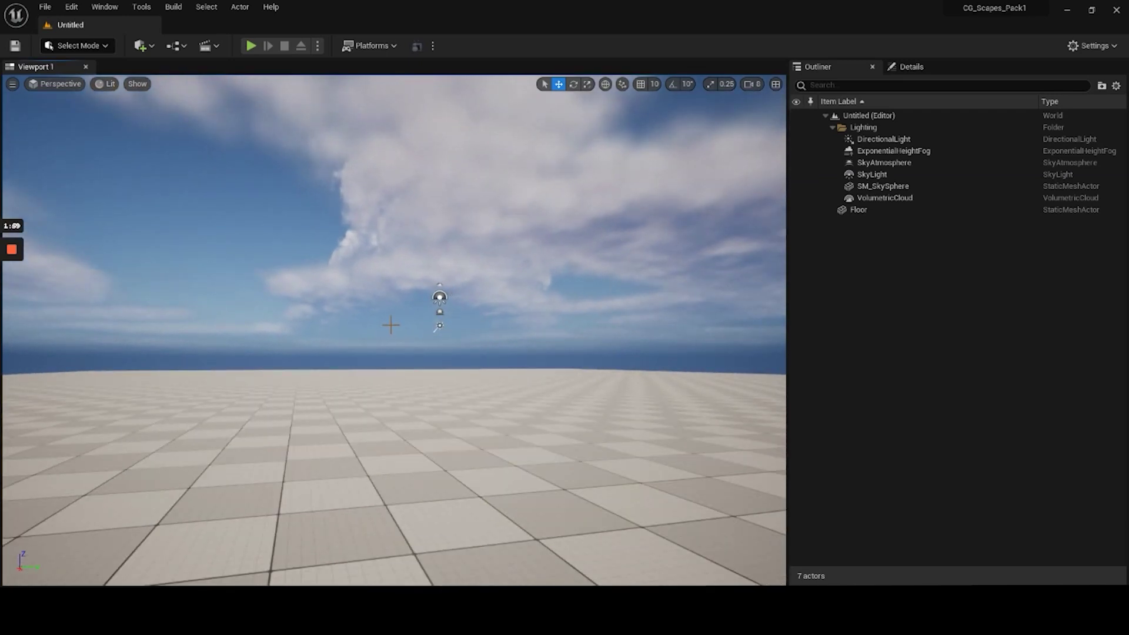
key("ctrl+space")
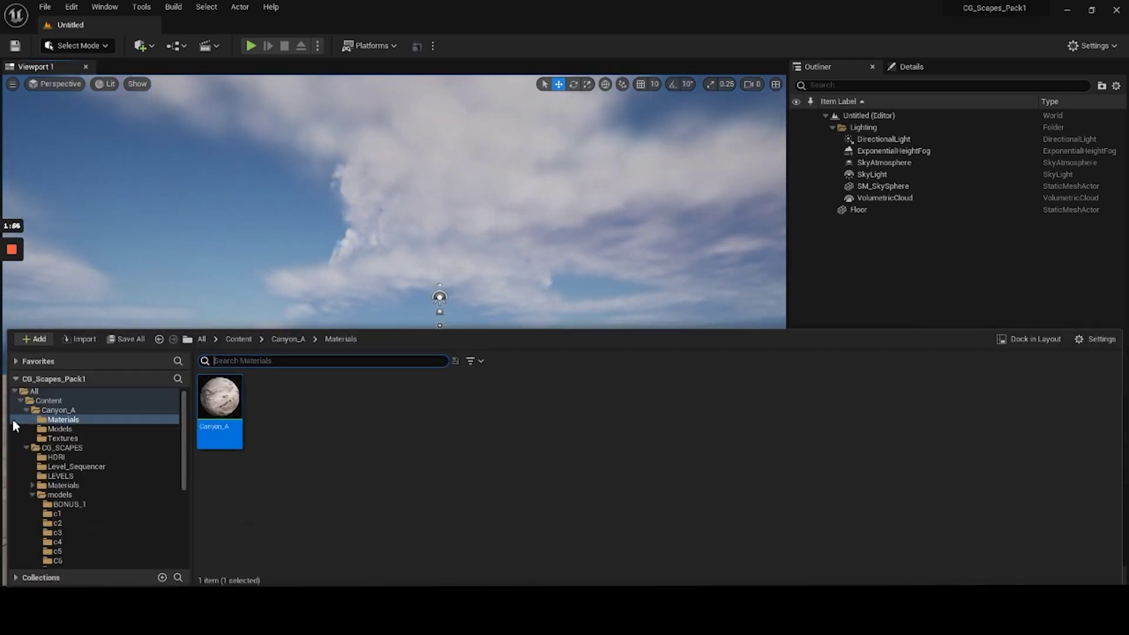
left_click(59, 429)
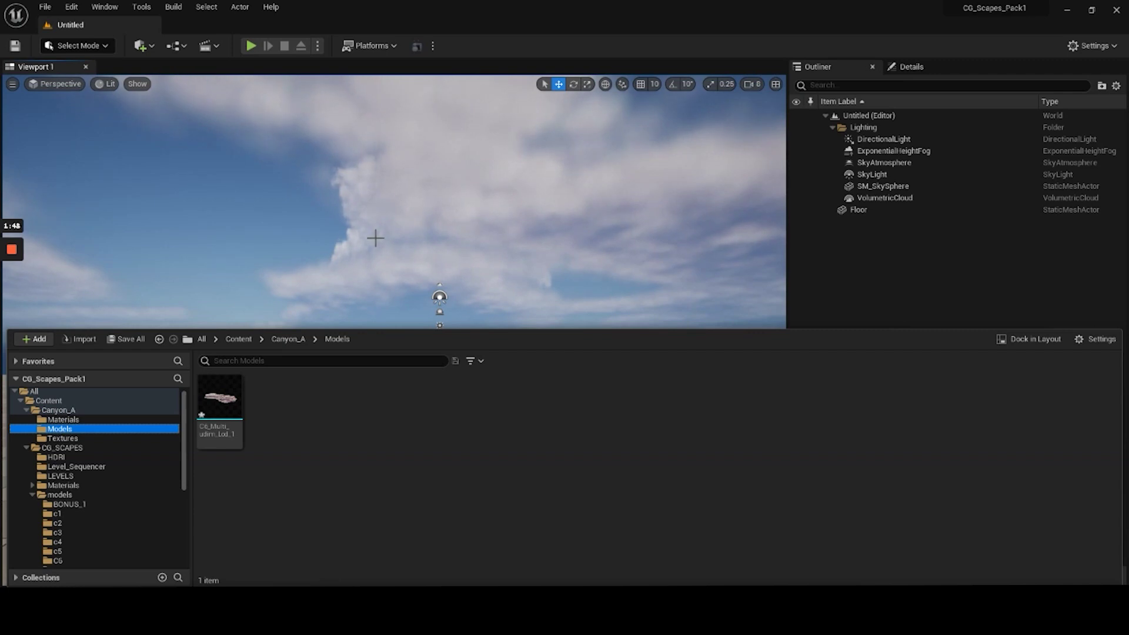
left_click_drag(218, 397, 373, 249)
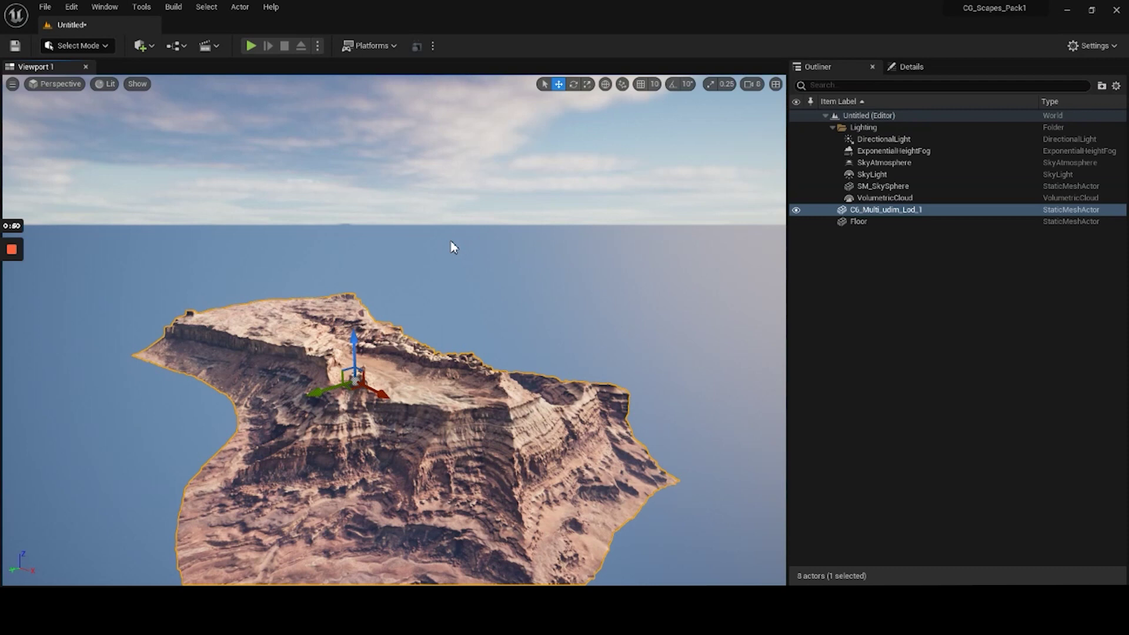
right_click_drag(452, 247, 479, 288)
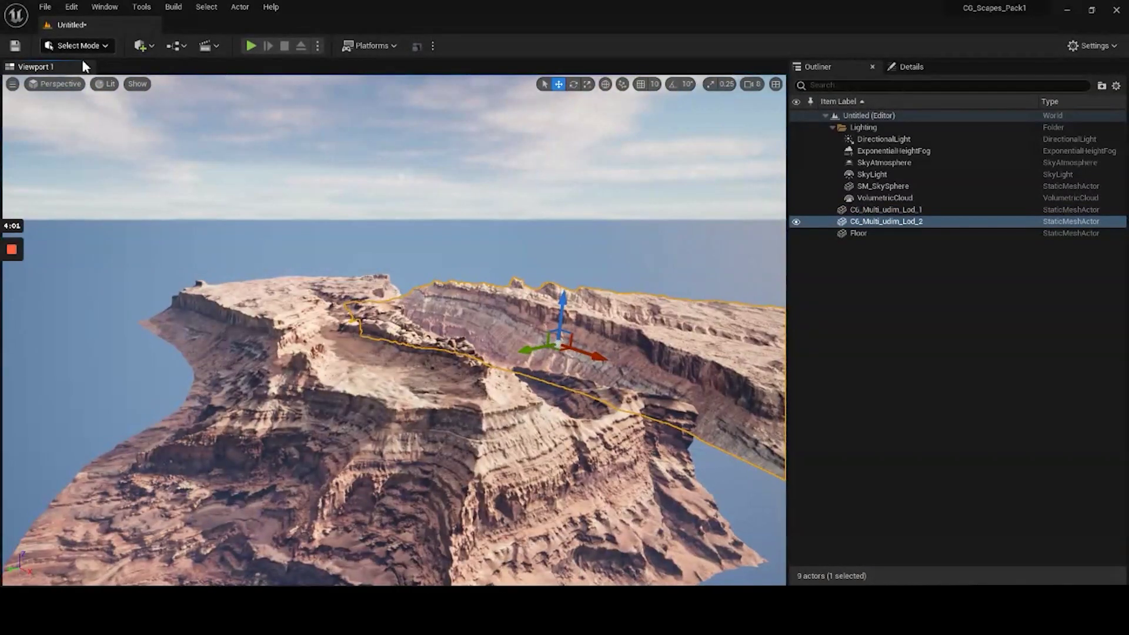
Step: Switch the viewport to Path Tracing and fly the camera around the canyon cliffs
left_click(56, 83)
mouse_move(107, 91)
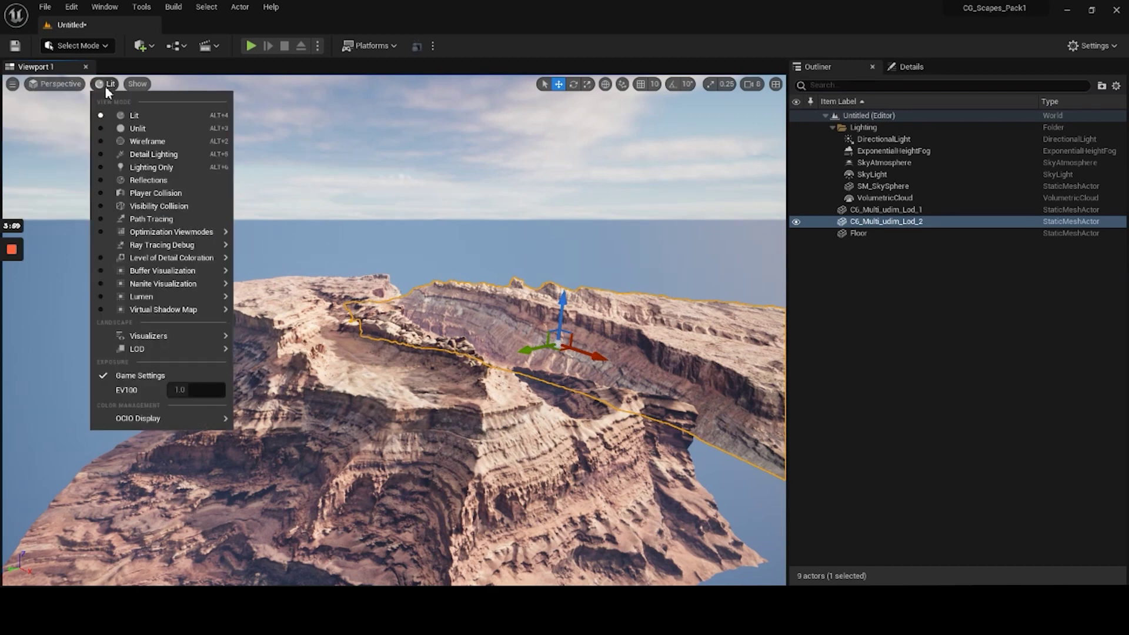
left_click(100, 218)
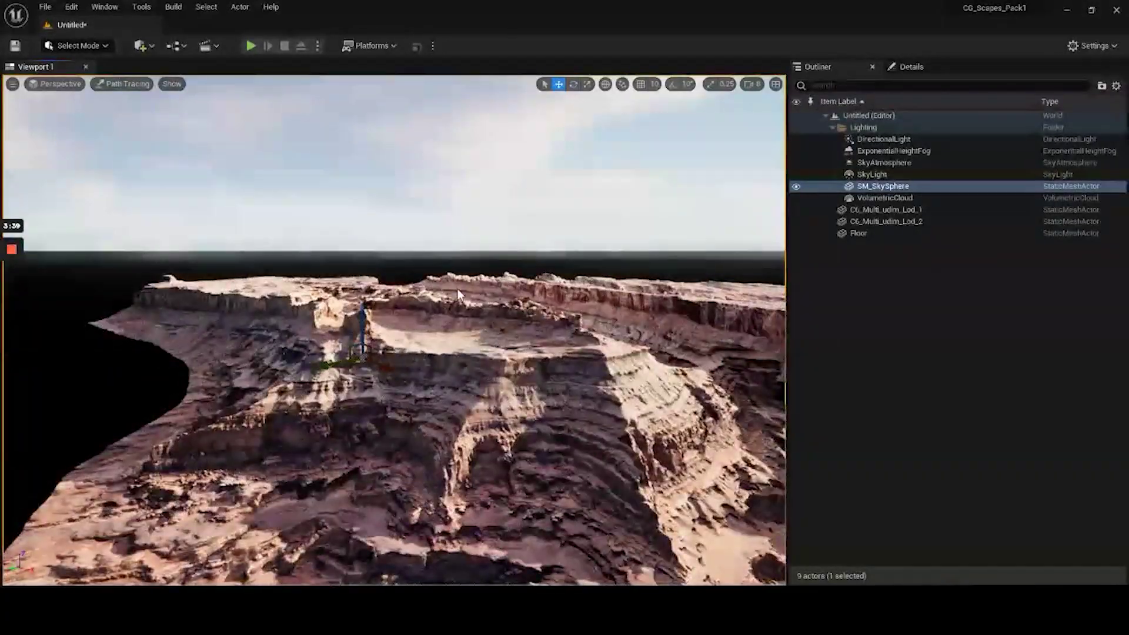
right_click_drag(471, 280, 472, 280)
right_click_drag(598, 287, 599, 287)
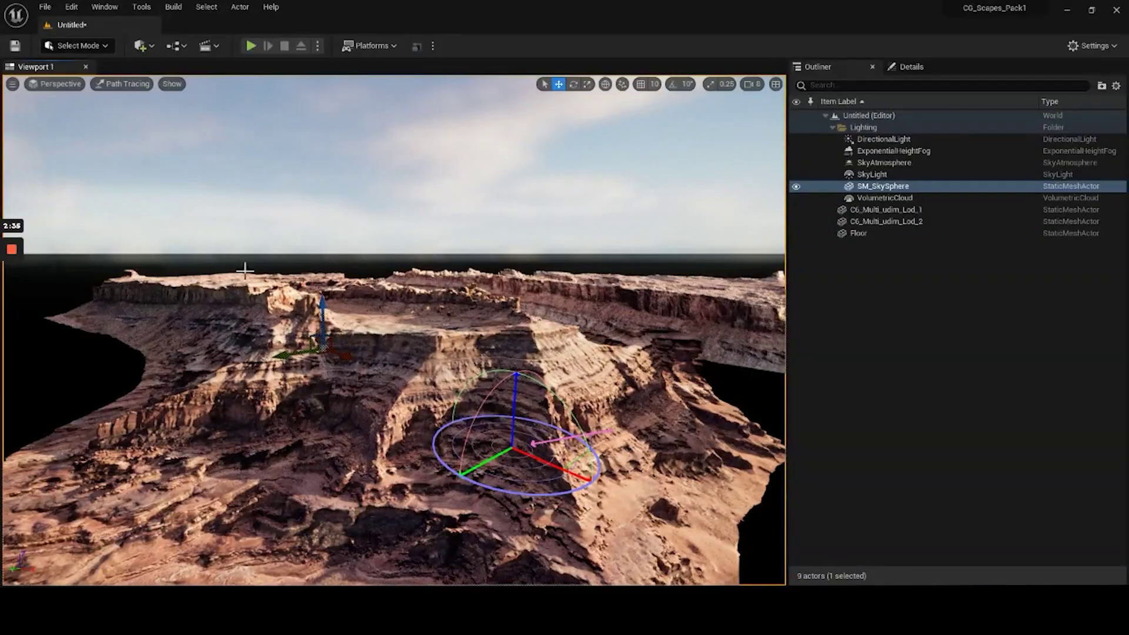
right_click_drag(449, 291, 470, 283)
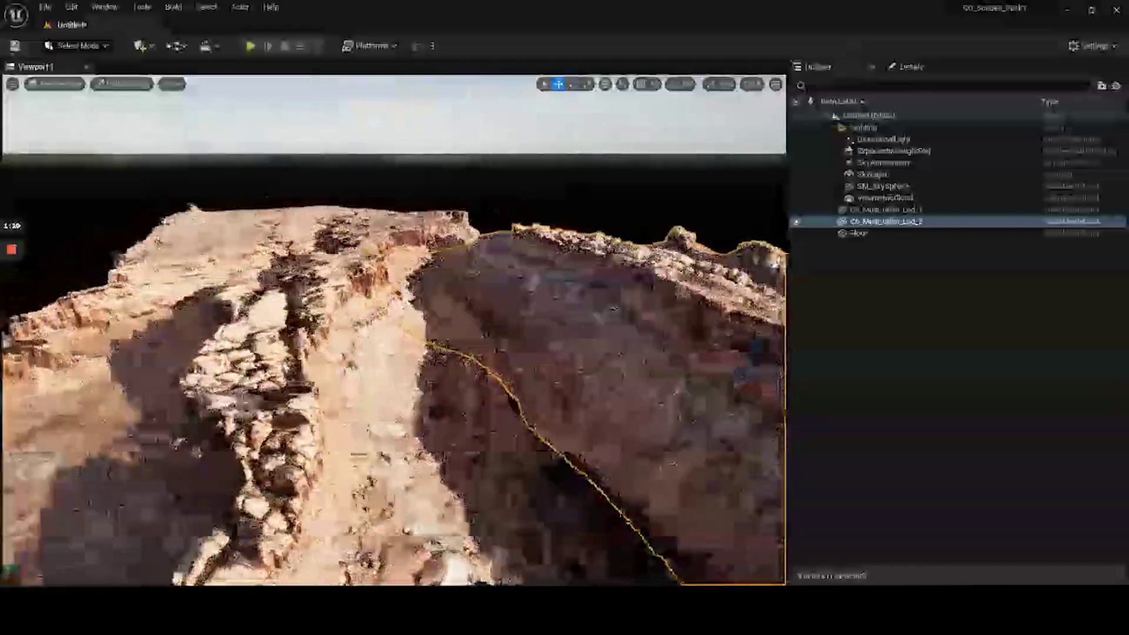
Step: Fly the camera from the cliff face to a wider path-traced view of the rock walls
right_click_drag(471, 284, 470, 284)
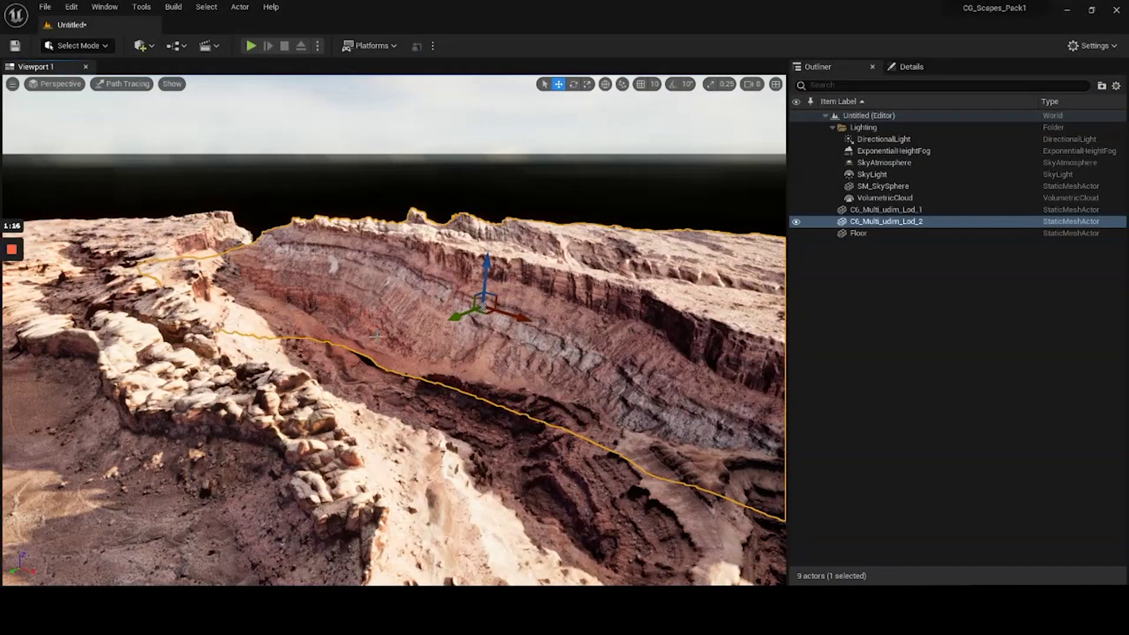